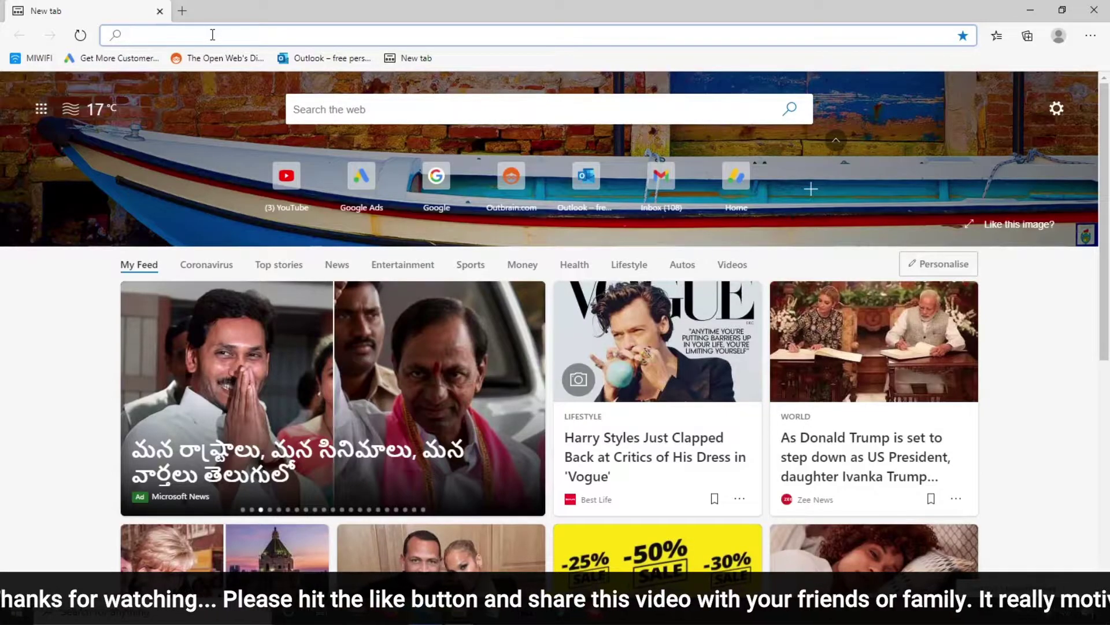
Search Bing for wikipedia, then open Mashable India in a new tab.
type("wiki")
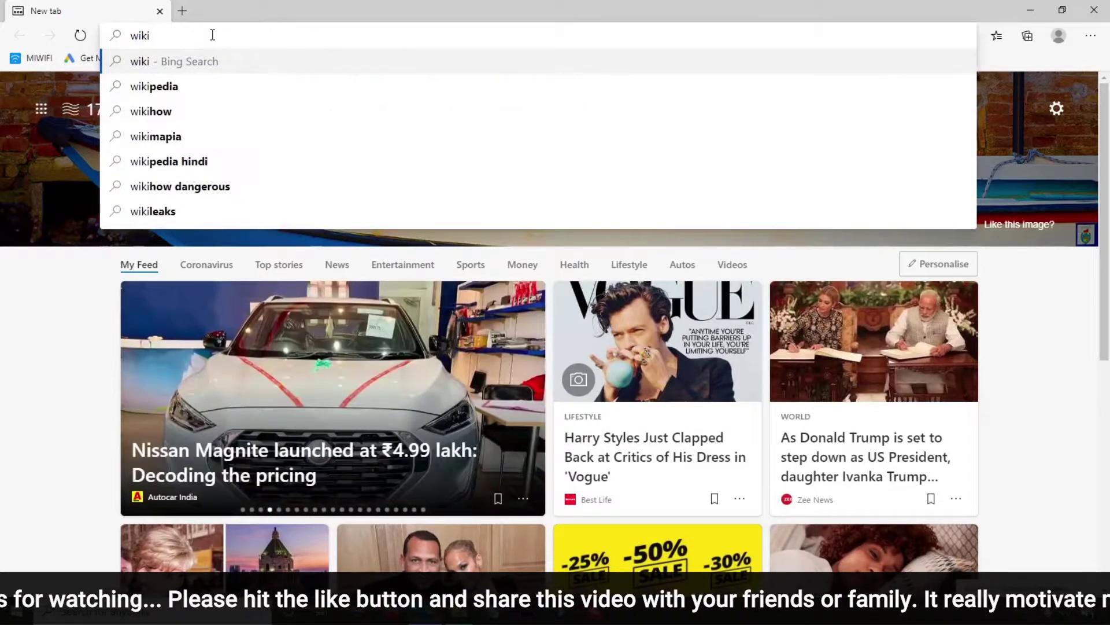
key("Down")
key("Return")
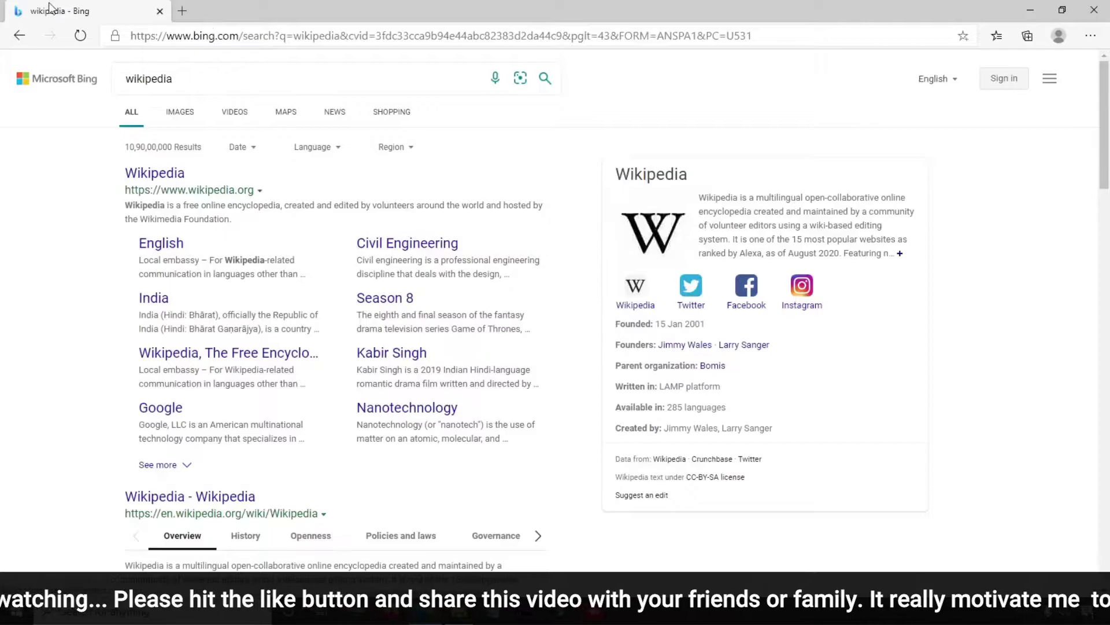
left_click(181, 11)
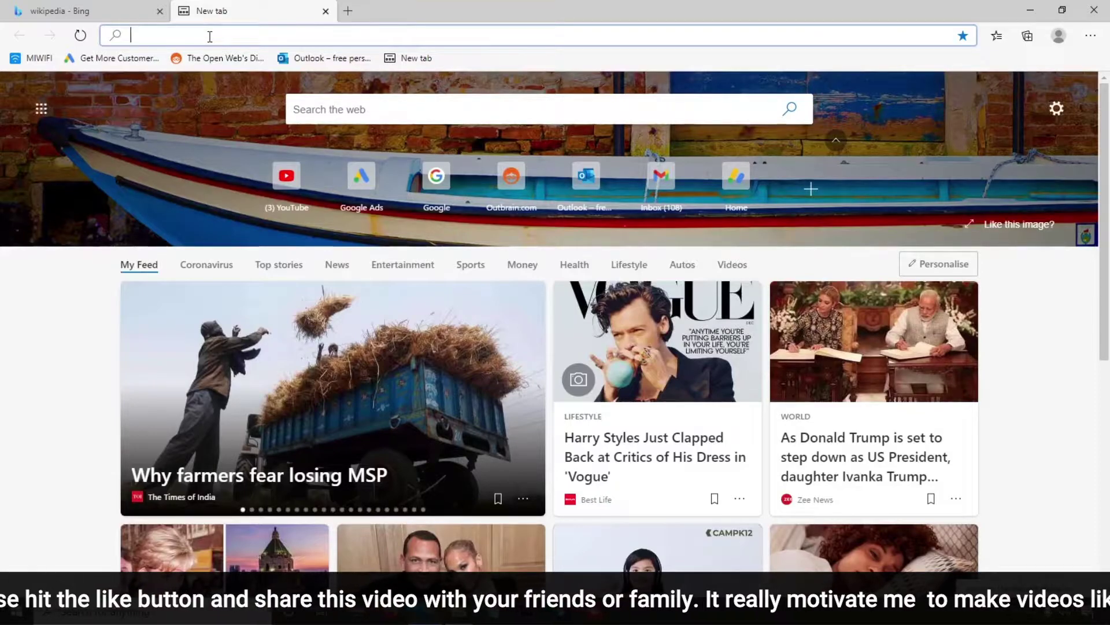
type("mashable india")
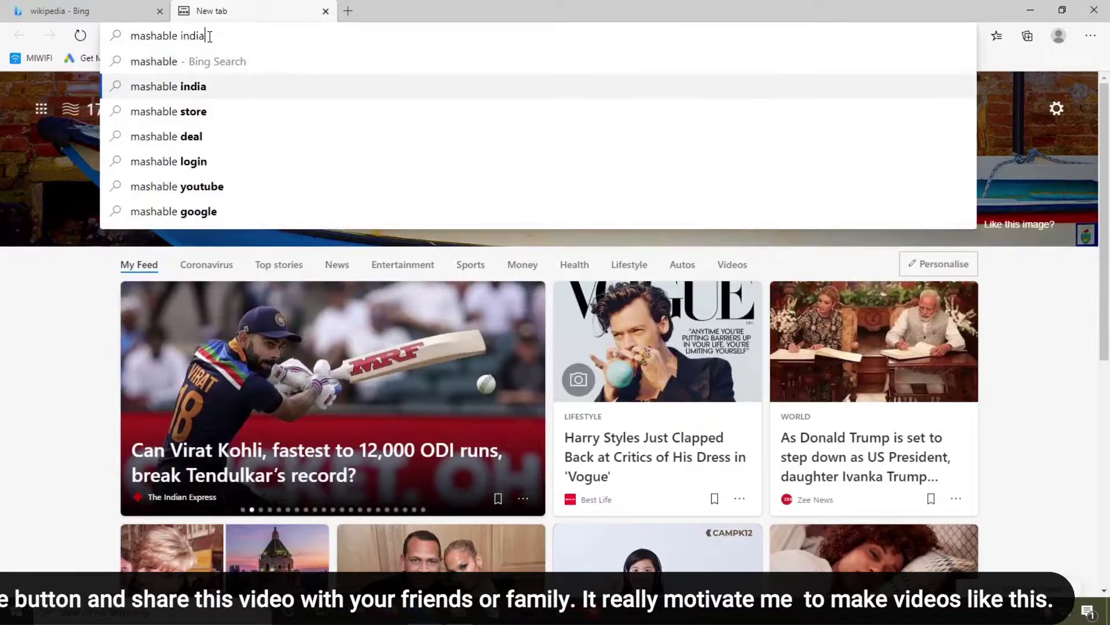
key("Return")
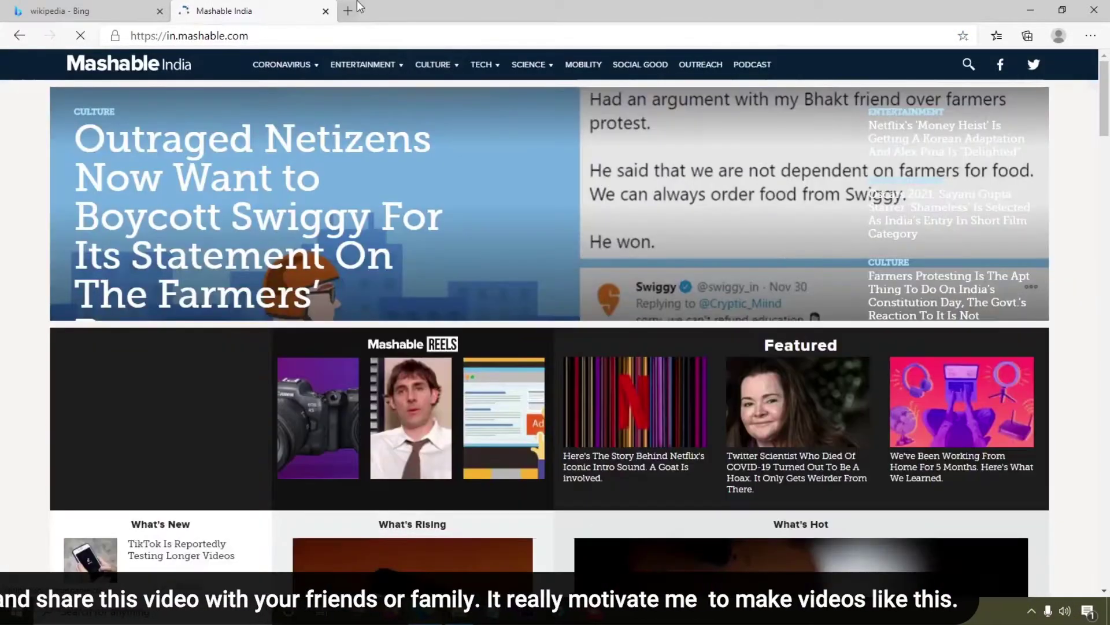
Open wikiHow's main page and a Bing search for blogs in new tabs.
left_click(348, 12)
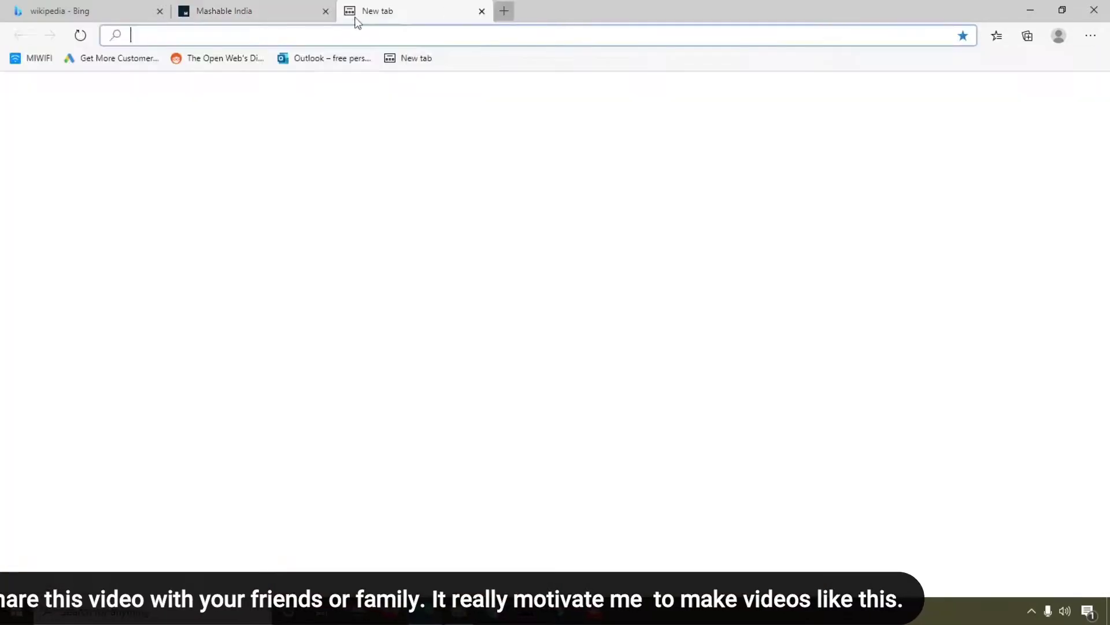
type("wikihow")
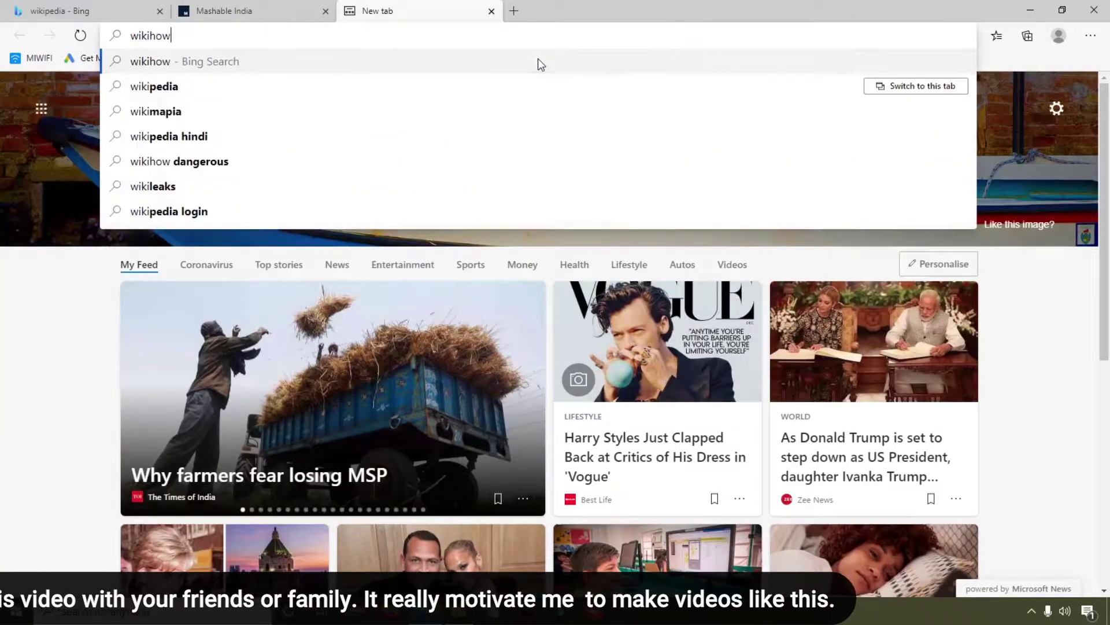
key("Return")
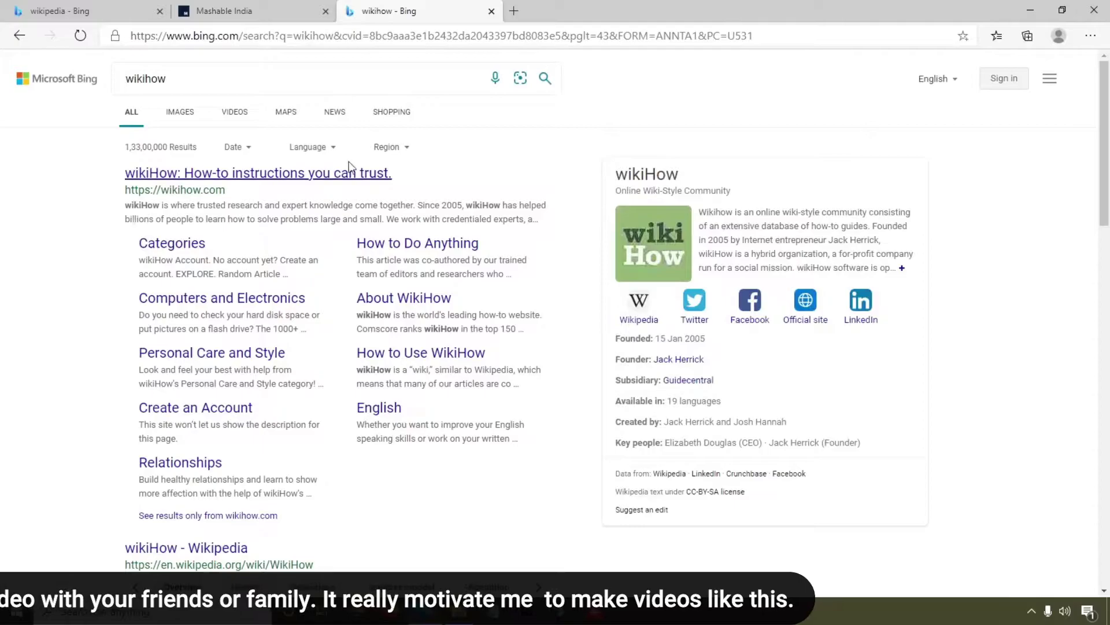
left_click(348, 184)
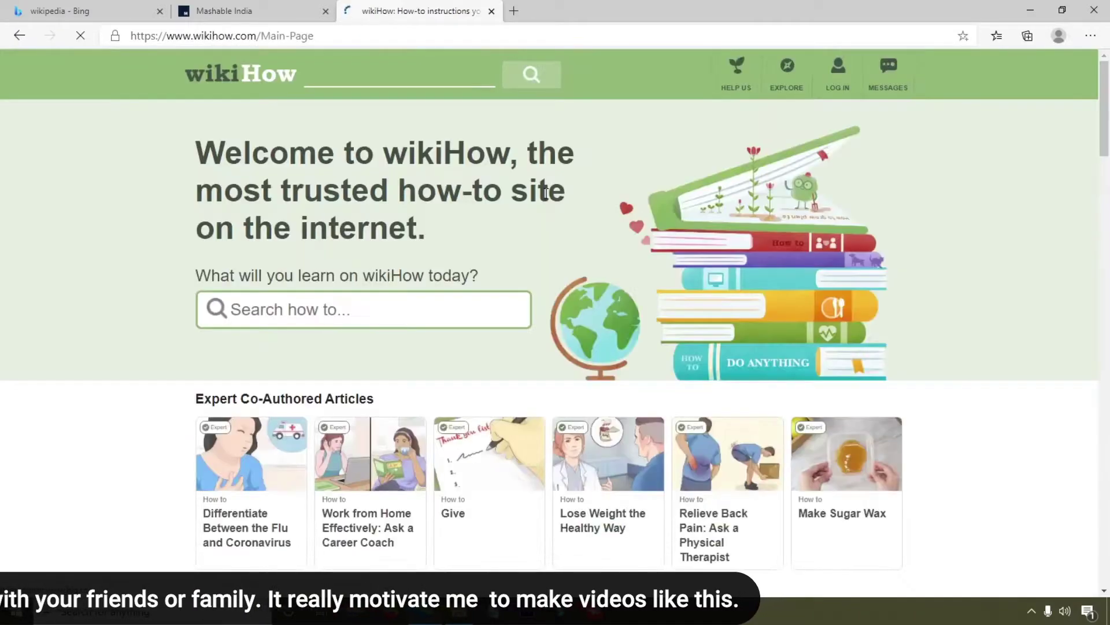
left_click(511, 12)
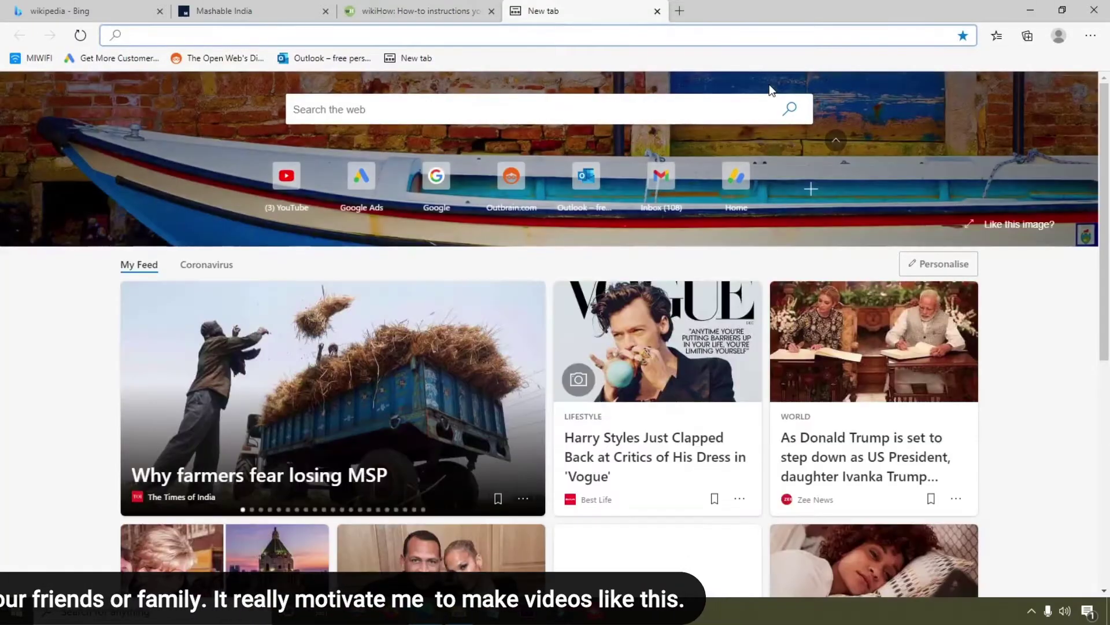
type("blogs")
key("Return")
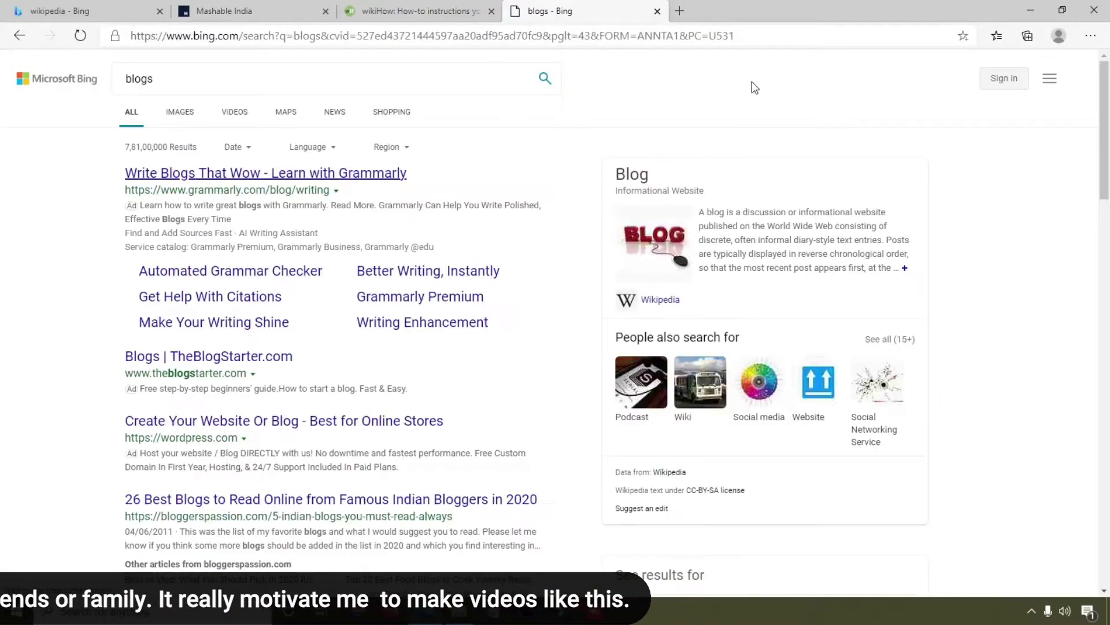
Open the Grammarly blog-writing result and the WordPress ad in new tabs.
right_click(336, 176)
left_click(372, 184)
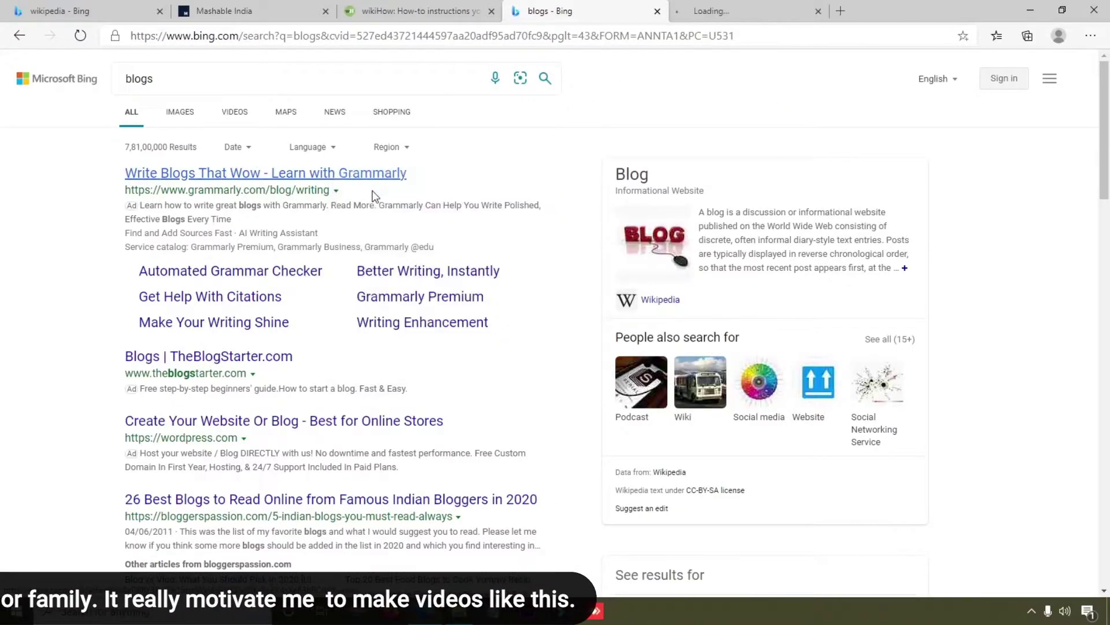
right_click(298, 425)
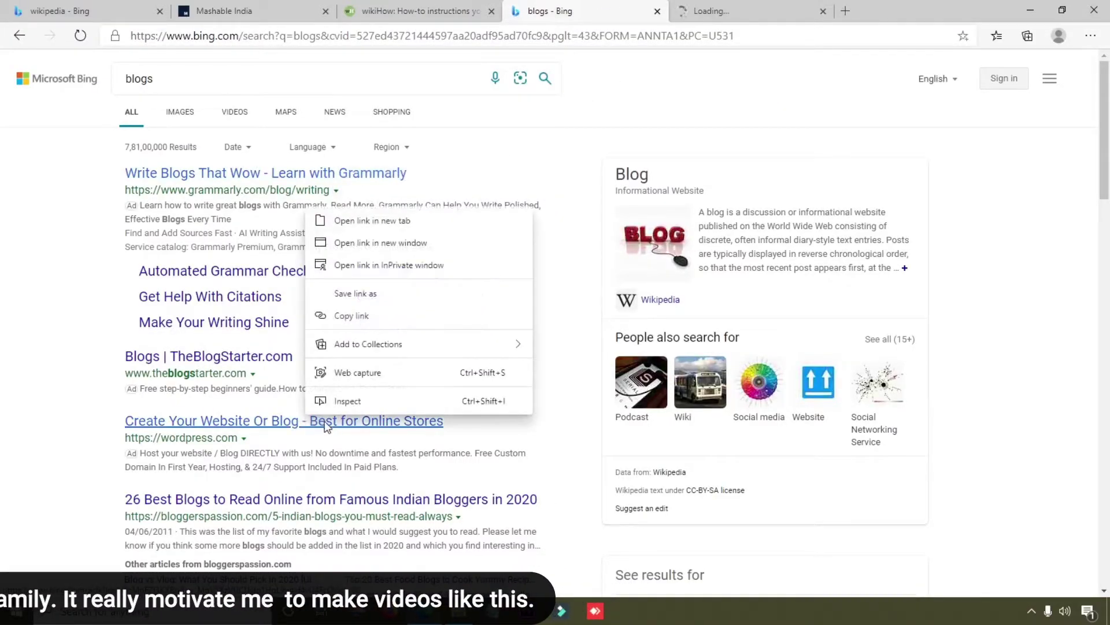
left_click(377, 218)
Look through the wikiHow, blogs, Grammarly and WordPress tabs, then return to the wikipedia results.
left_click(463, 8)
left_click(574, 8)
left_click(723, 10)
left_click(873, 5)
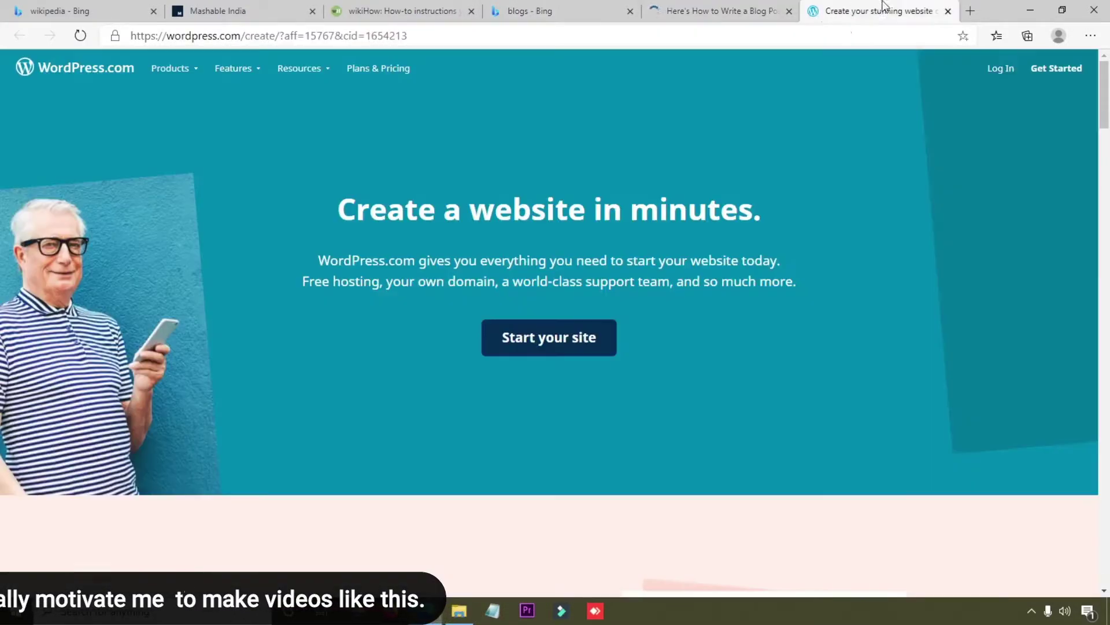
left_click(714, 4)
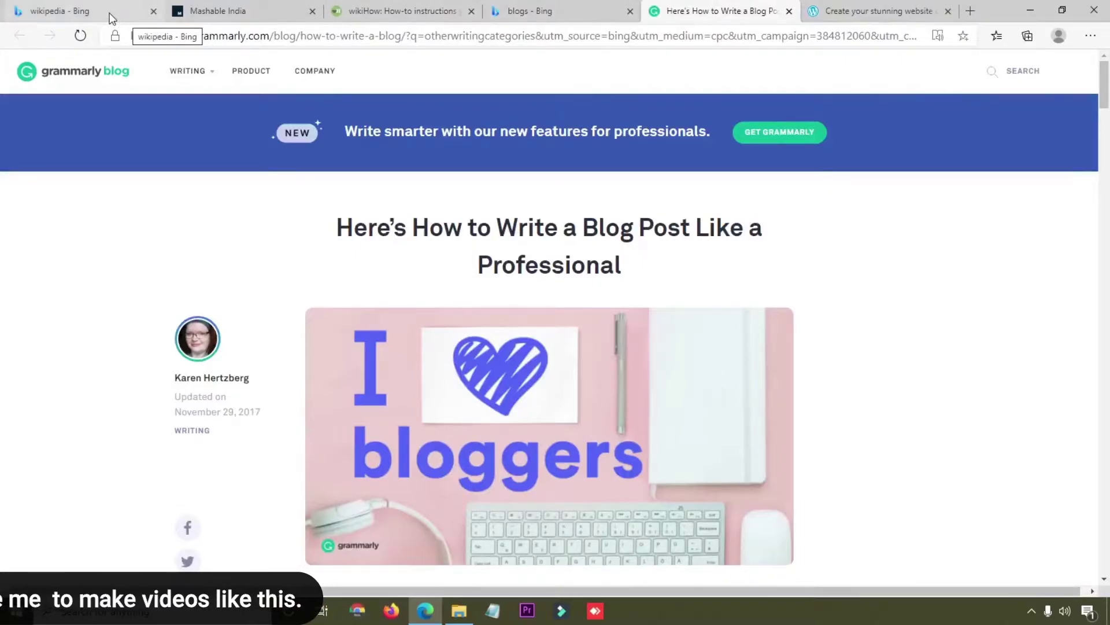
left_click(66, 11)
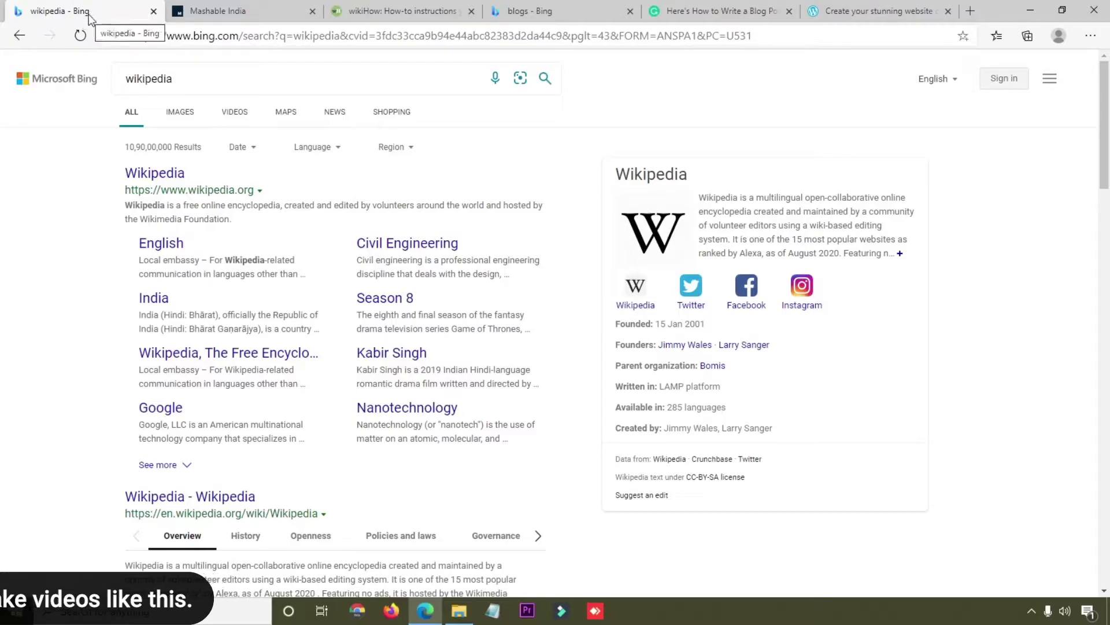
Go to the Wikipedia.org portal from the results and star it as a favorite.
left_click(155, 175)
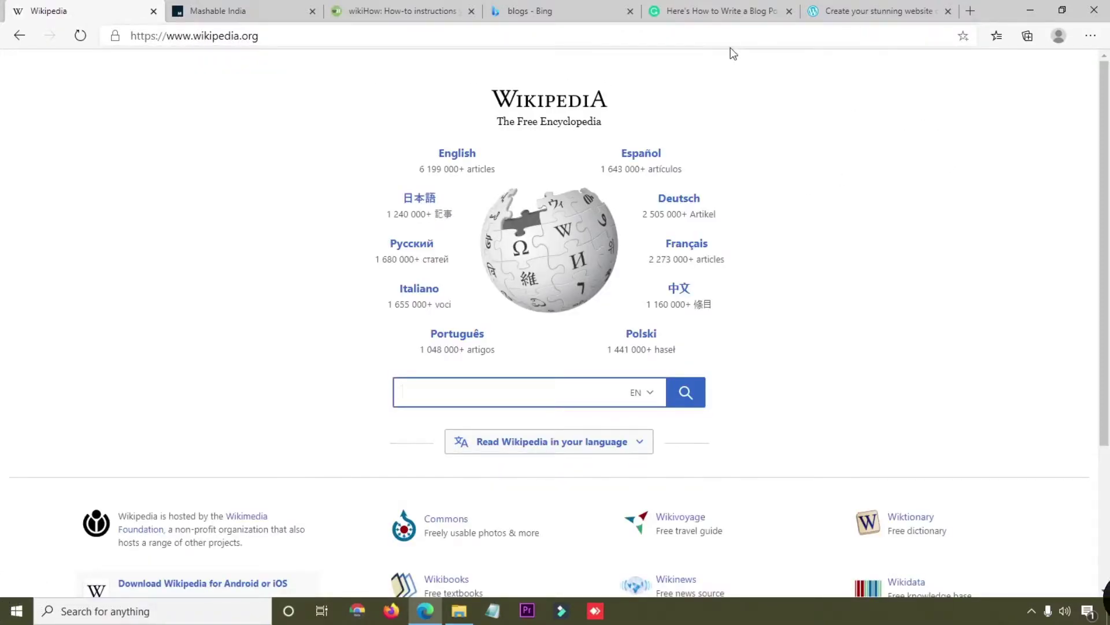
left_click(963, 37)
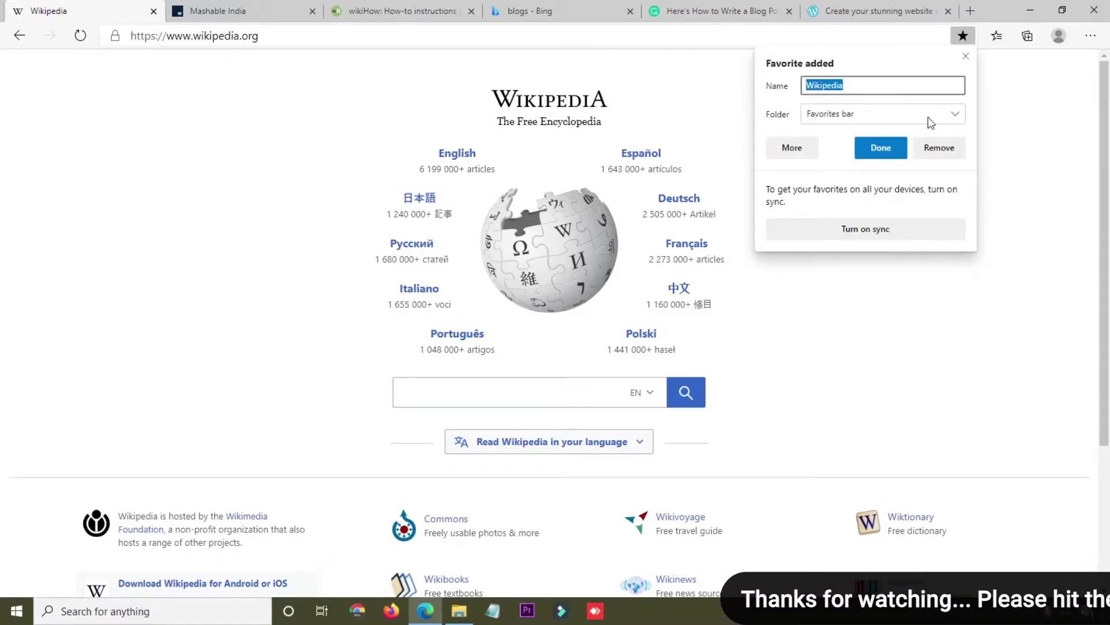
From the Favorite added popup's Folder list, choose 'Choose another folder' to open Edit favorite.
left_click(960, 116)
left_click(960, 117)
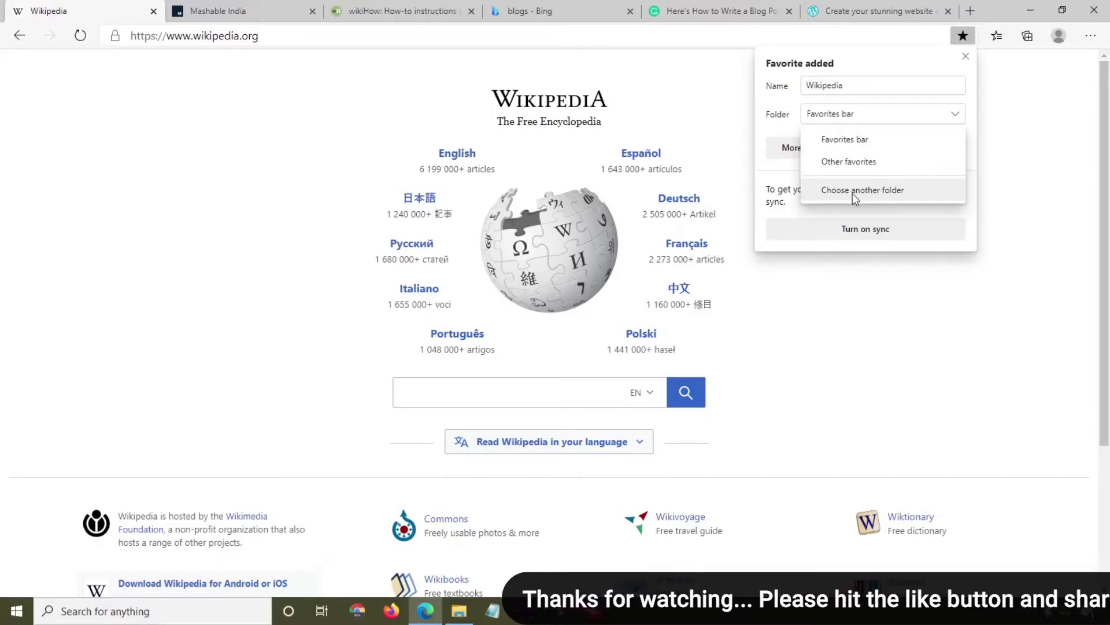
left_click(877, 191)
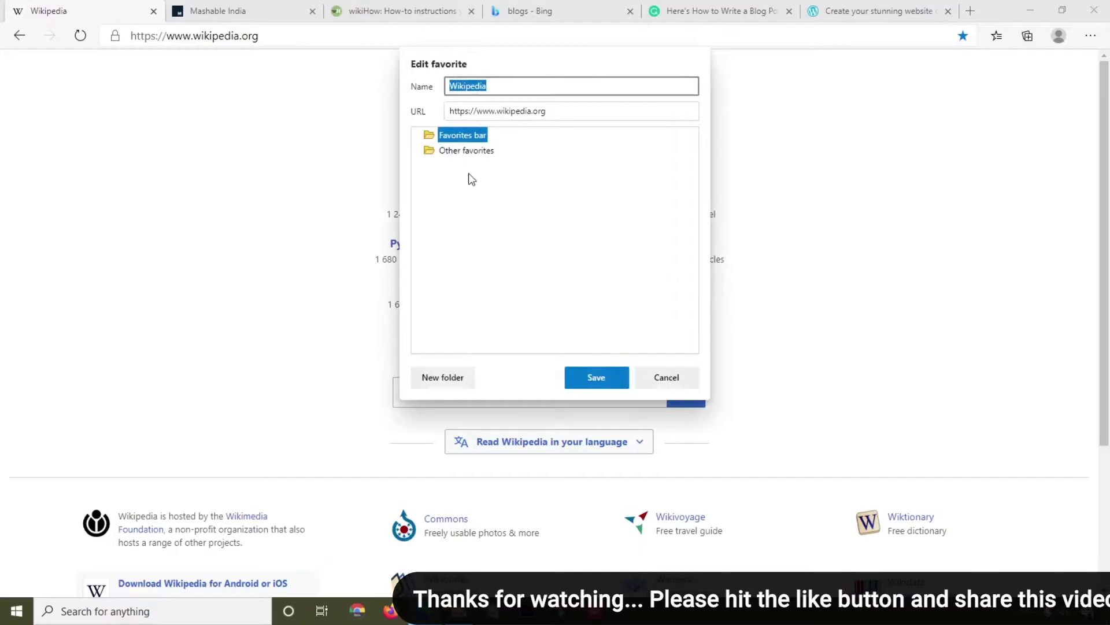
Select Other favorites and add a new folder named MyWeb under it.
left_click(471, 137)
left_click(466, 151)
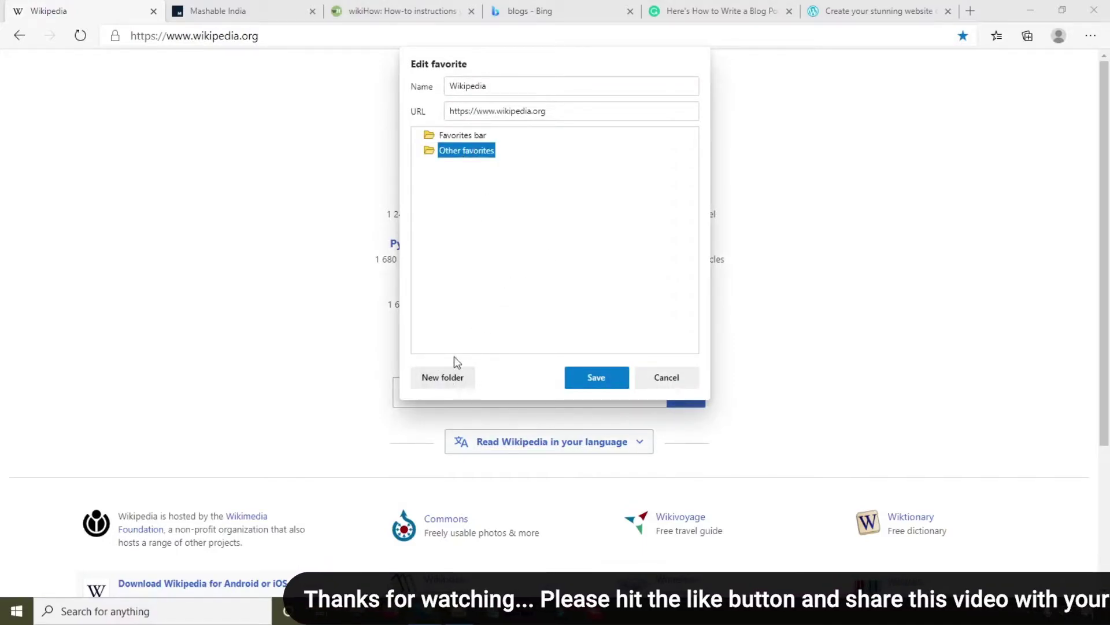
left_click(440, 378)
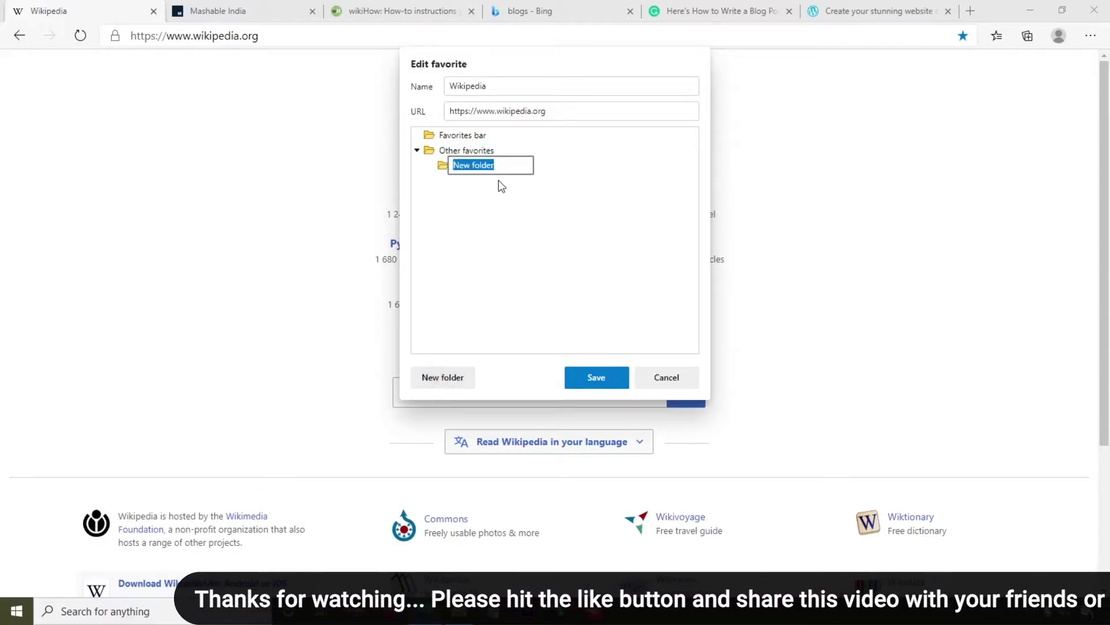
key("BackSpace")
type("MyWeb")
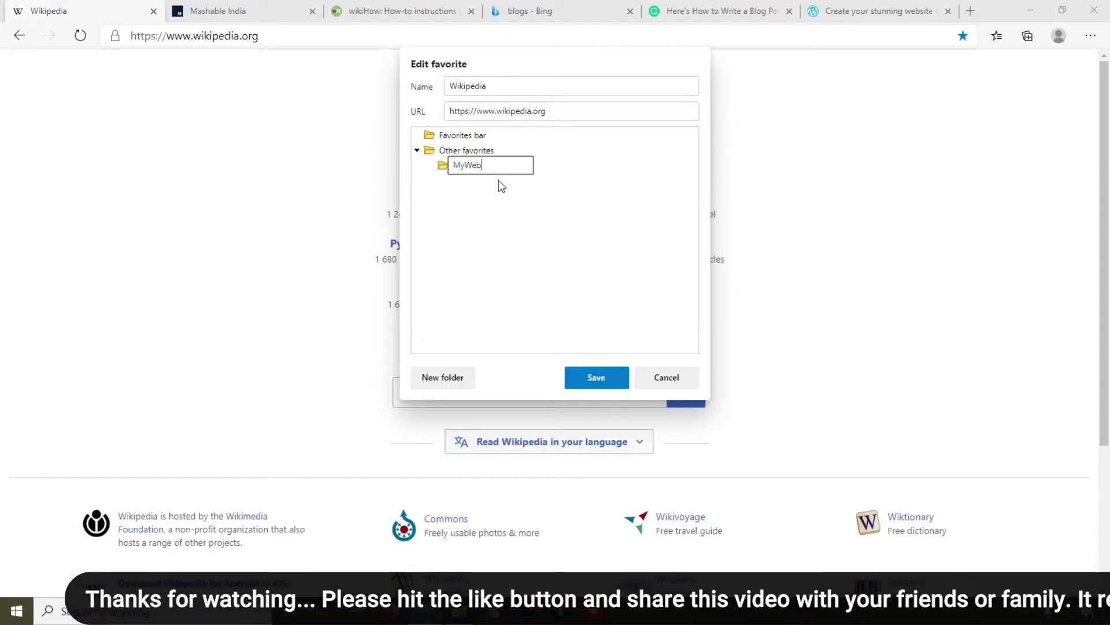
key("Return")
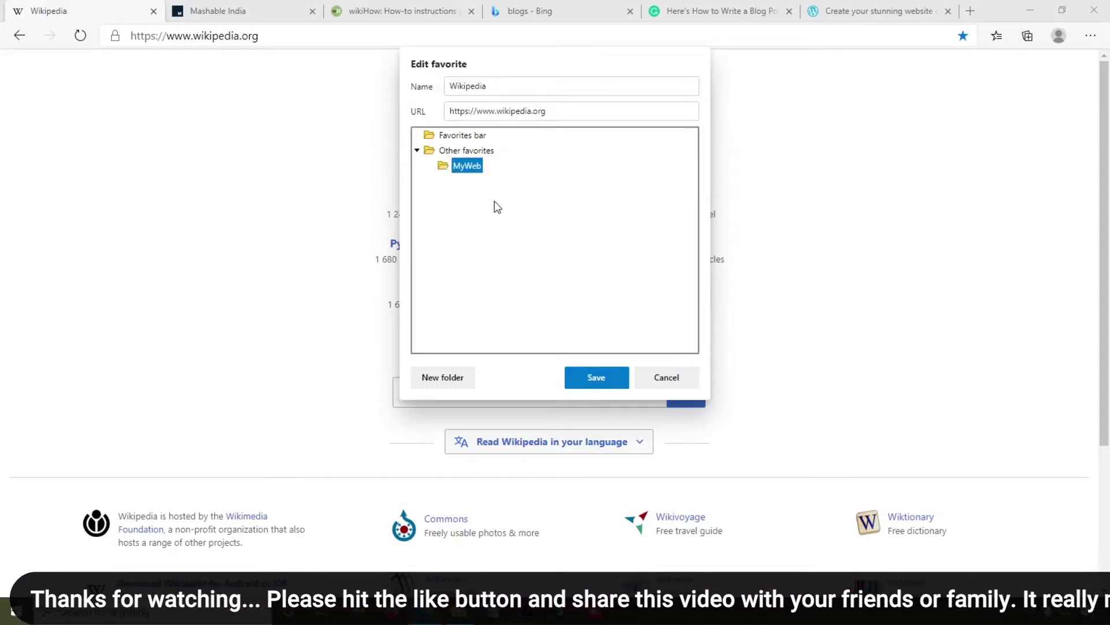
Save Wikipedia, Mashable India and wikiHow as favorites in the MyWeb folder.
left_click(606, 380)
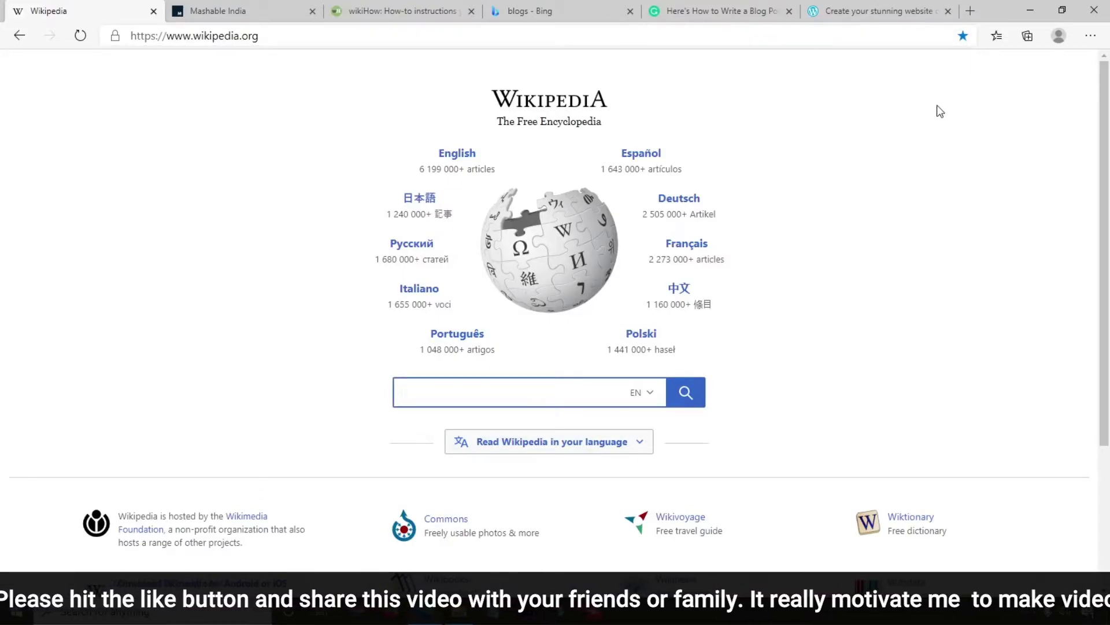
left_click(273, 10)
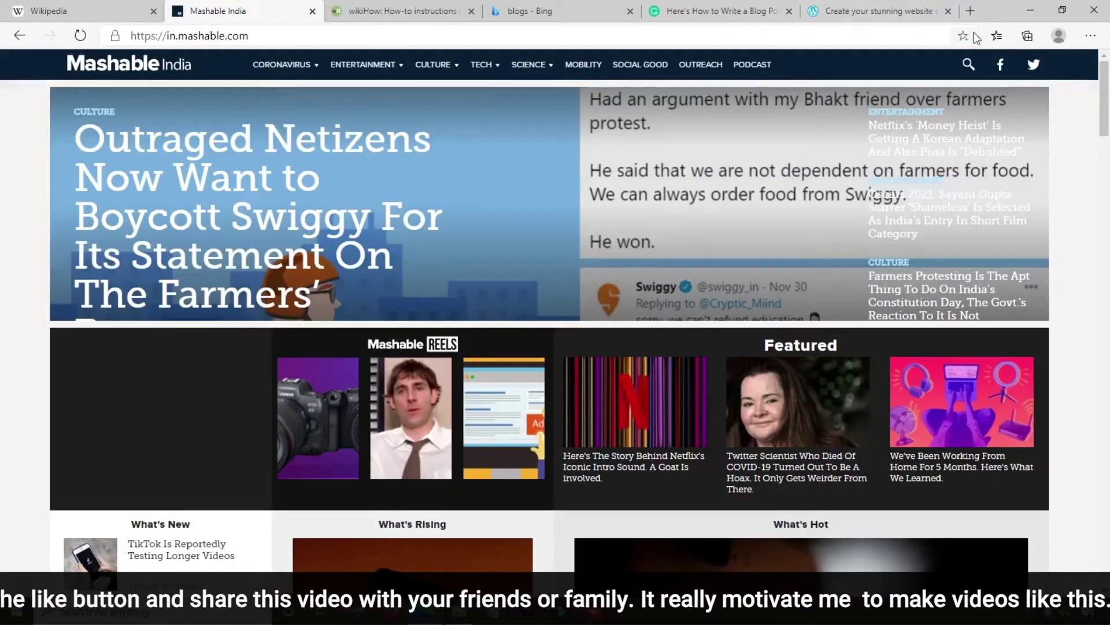
left_click(962, 35)
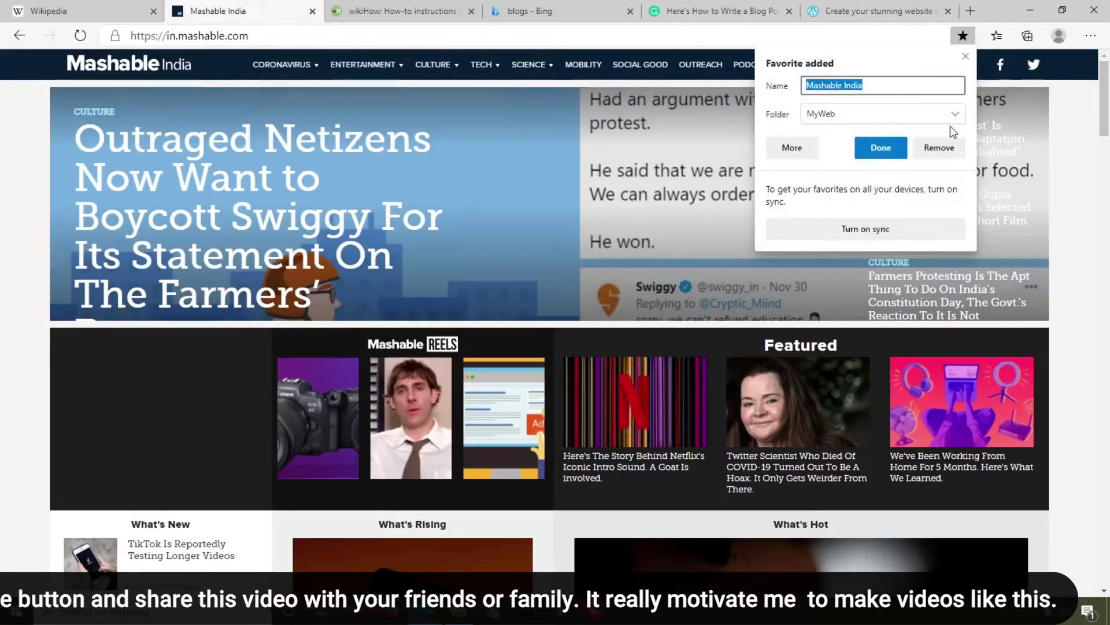
left_click(880, 148)
left_click(428, 11)
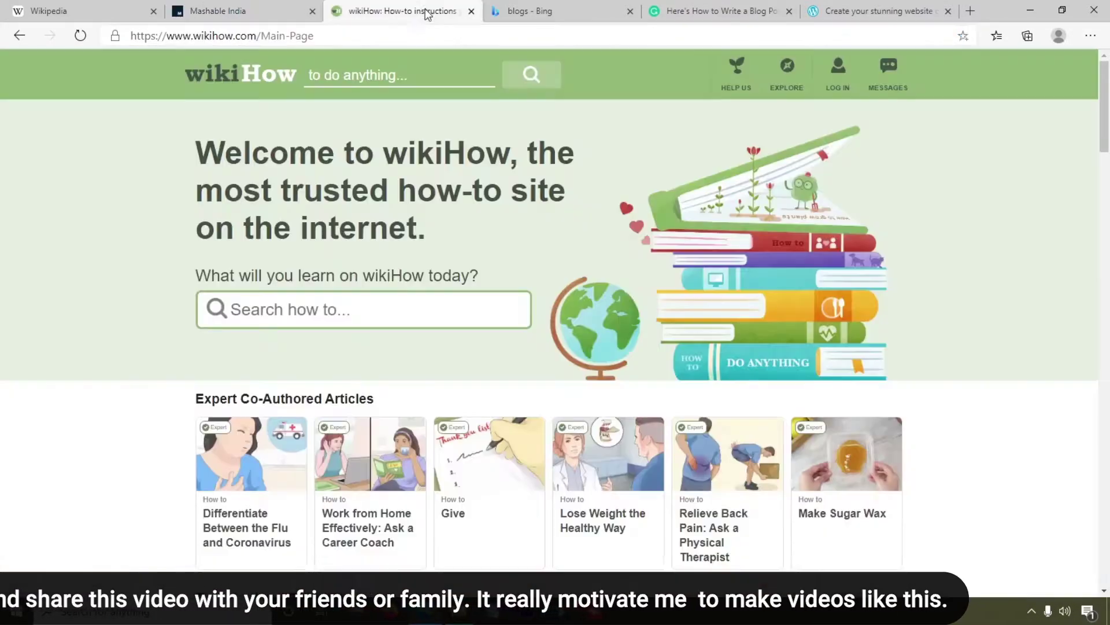
left_click(962, 36)
left_click(880, 148)
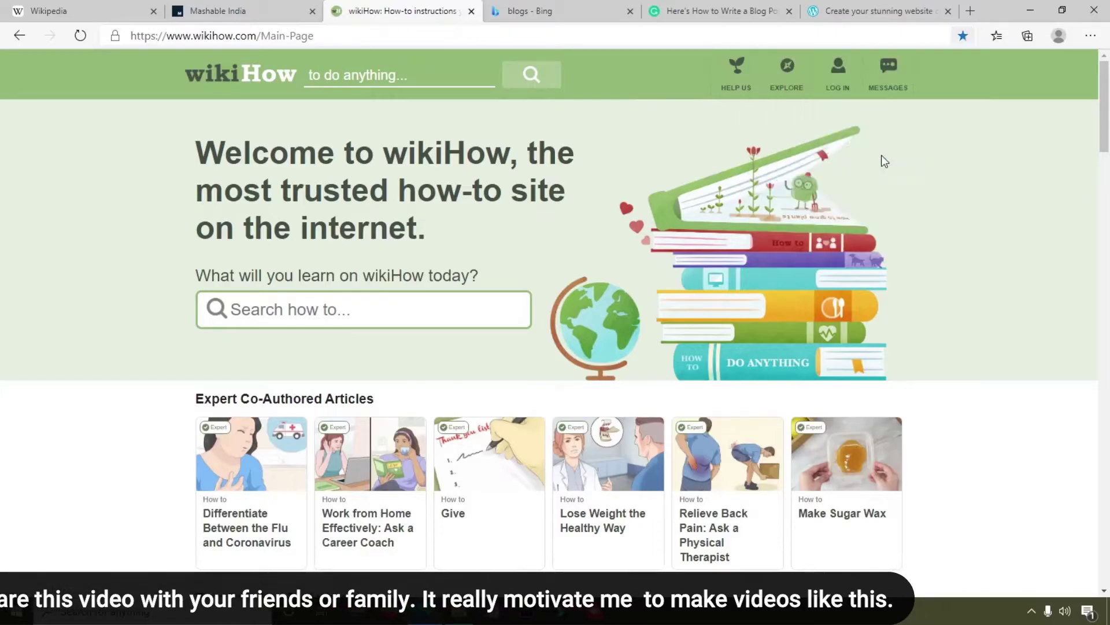
Add the blogs Bing results page to the MyWeb favorites.
left_click(560, 8)
left_click(963, 35)
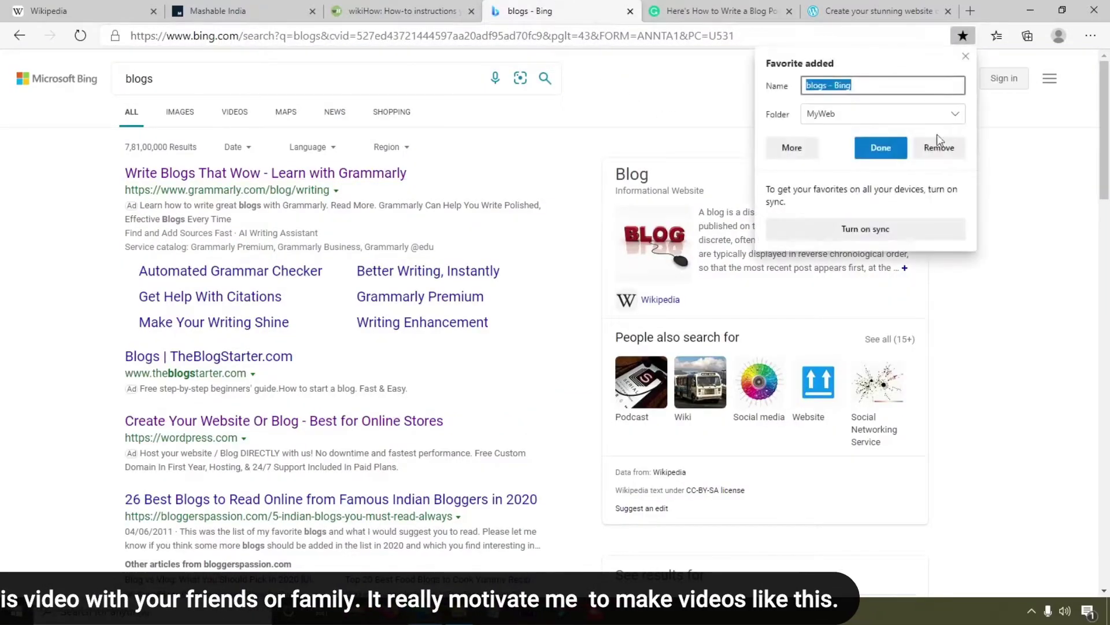
left_click(583, 103)
key("F5")
Close the blogs Bing, WordPress and Grammarly tabs.
left_click(631, 11)
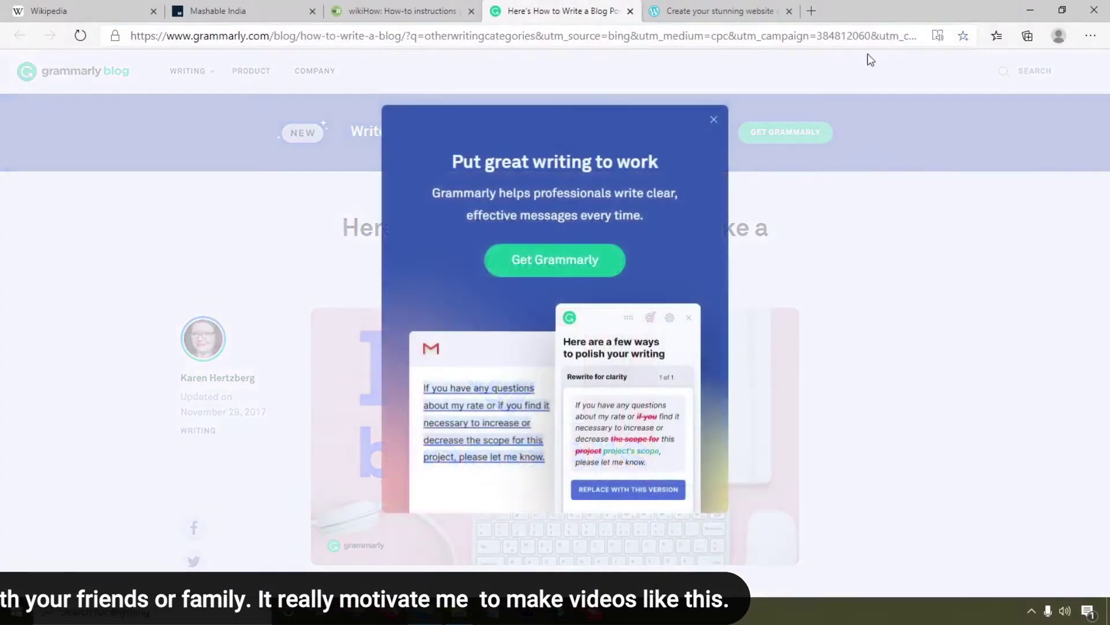
left_click(723, 11)
left_click(789, 11)
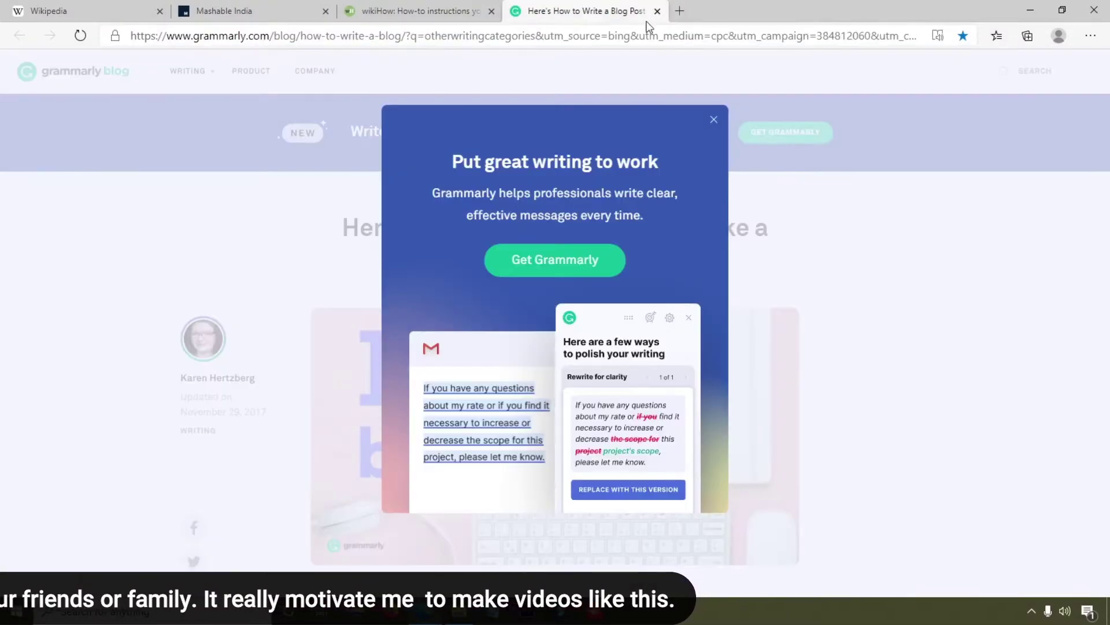
left_click(657, 11)
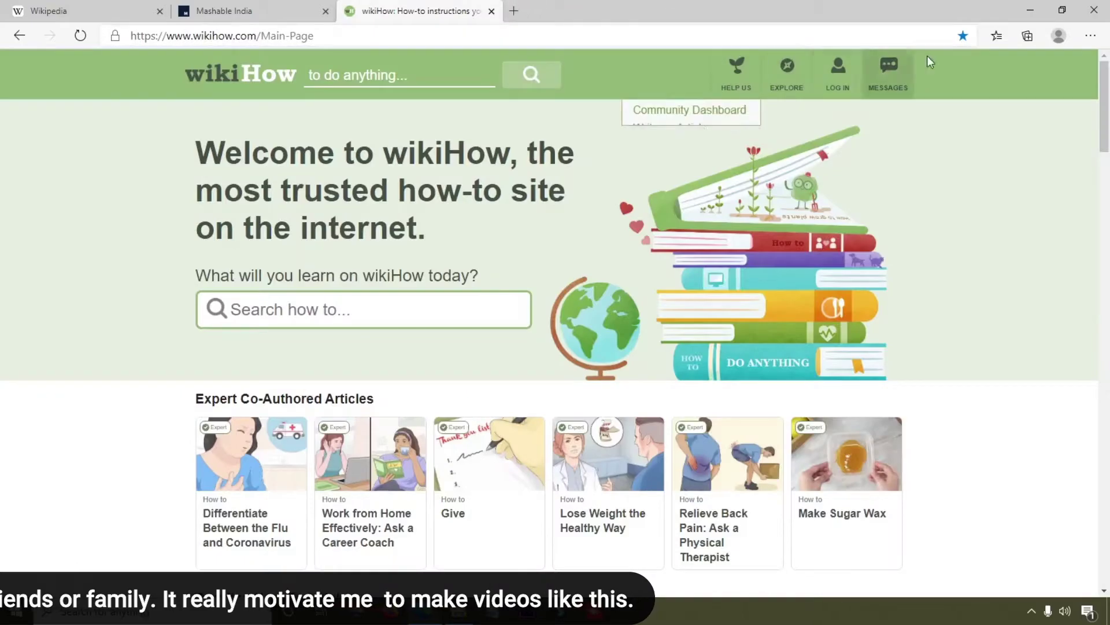
Expand Other favorites > MyWeb to review the bookmarks, then close the wikiHow and Mashable India tabs.
left_click(994, 37)
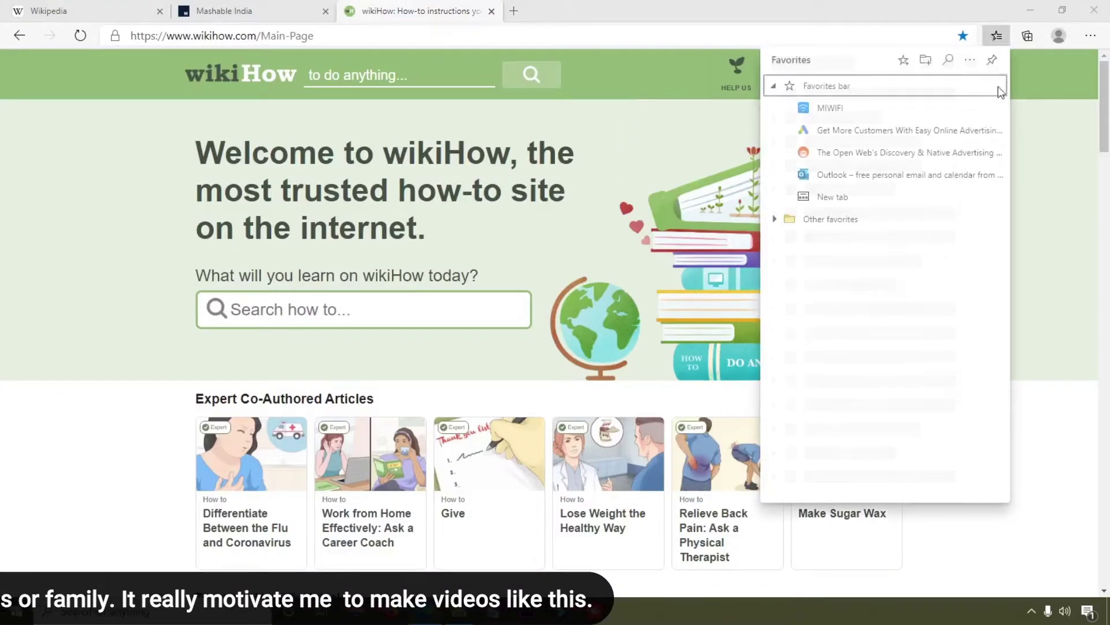
left_click(772, 220)
left_click(833, 241)
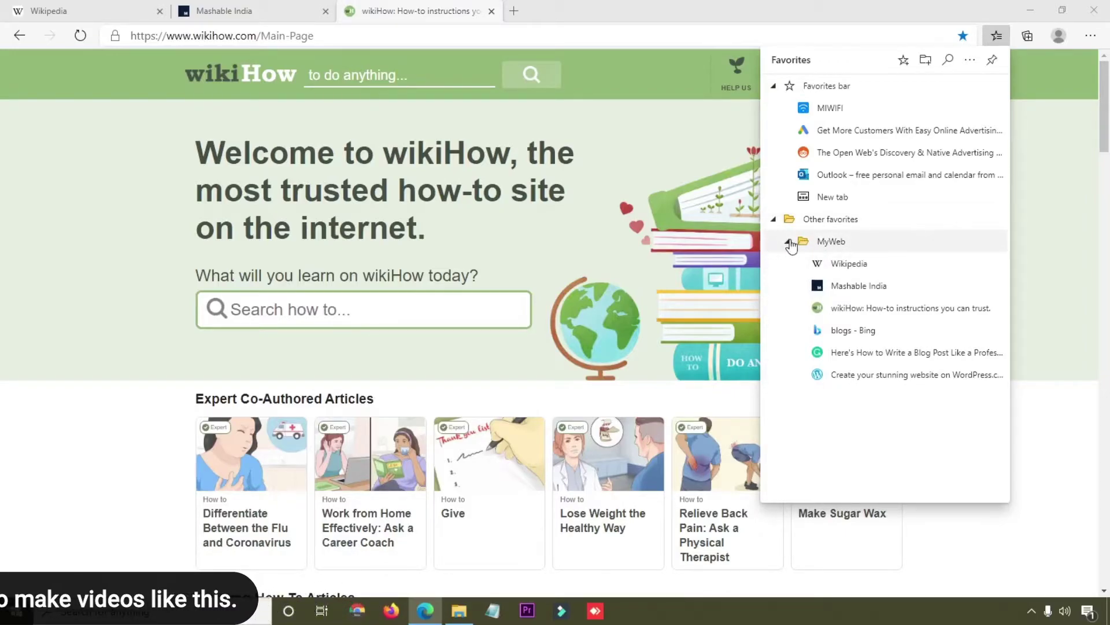
left_click(920, 7)
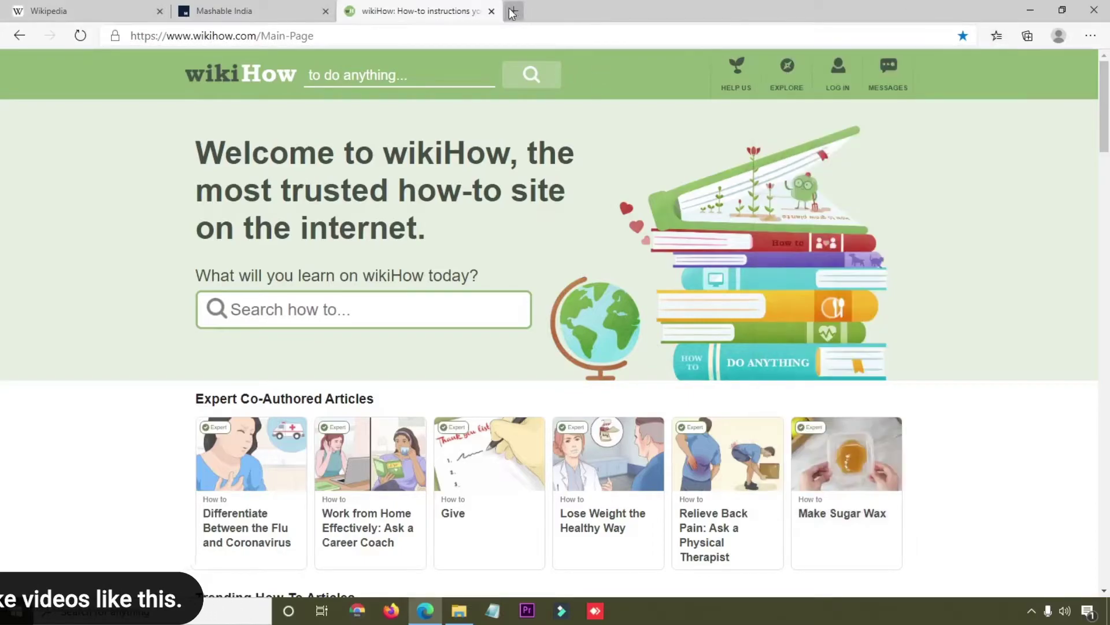
left_click(491, 11)
left_click(326, 11)
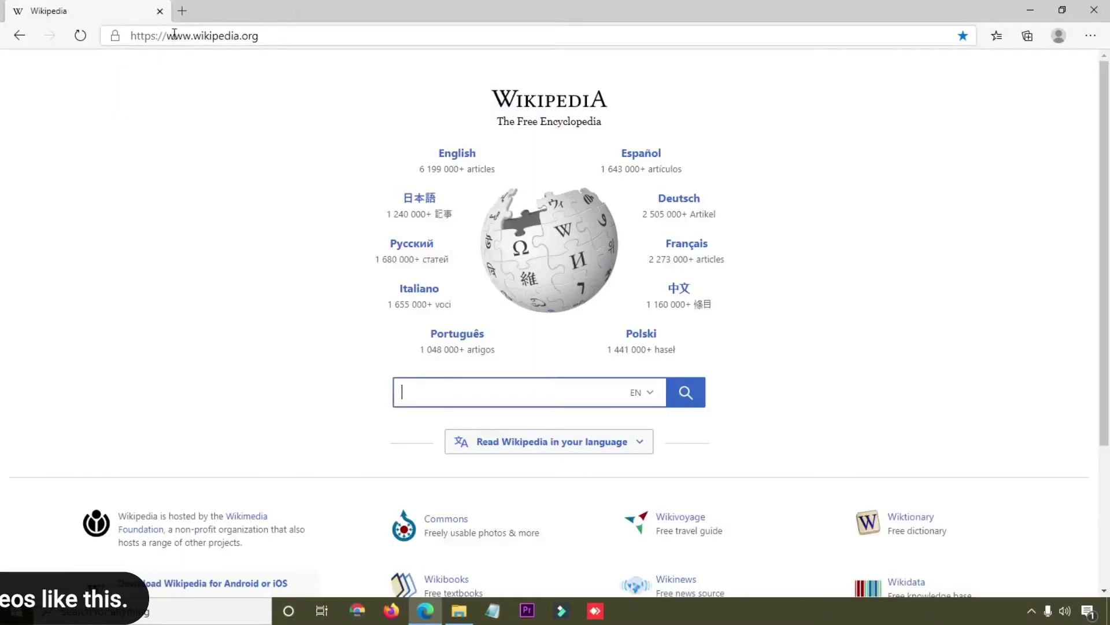
Show the favorites list, toggle MyWeb and view its context menu, leaving the folder collapsed.
left_click(998, 35)
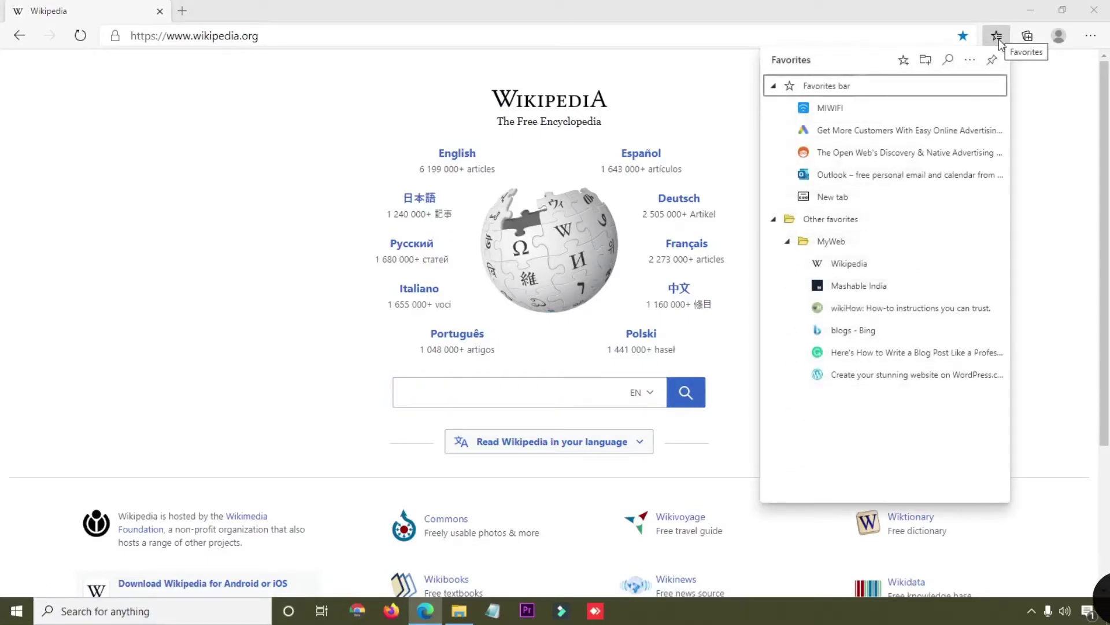
left_click(833, 243)
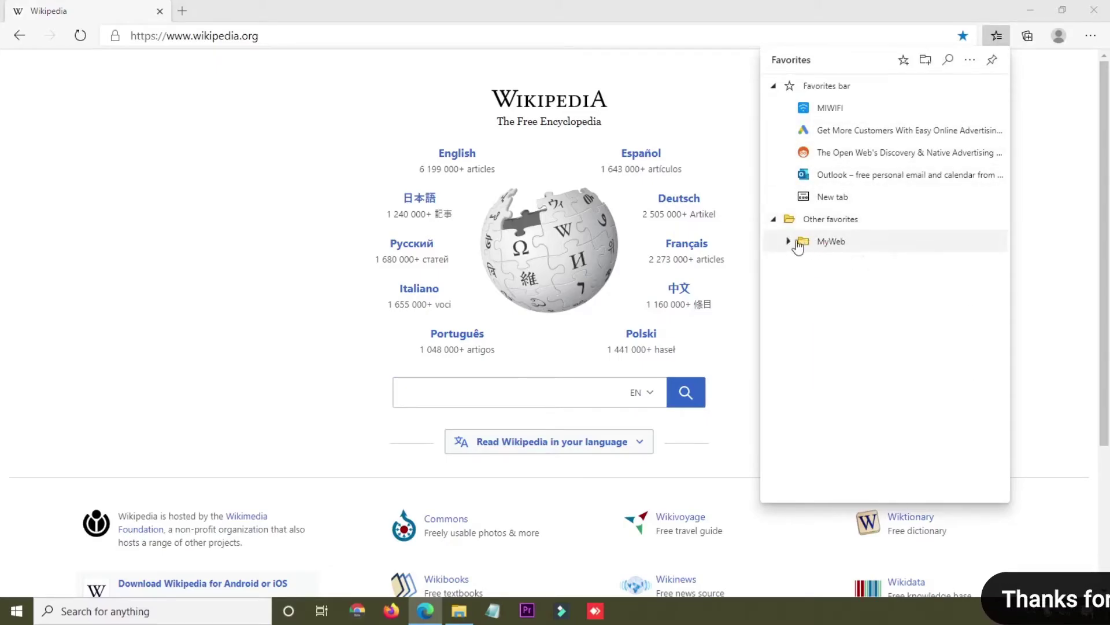
left_click(832, 242)
left_click(832, 242)
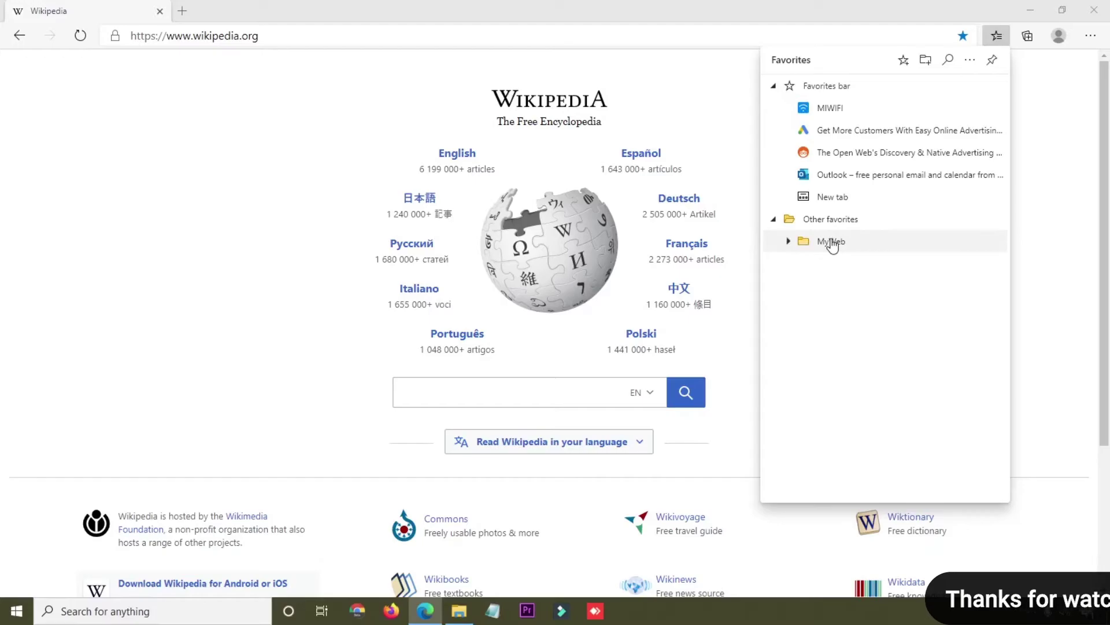
right_click(832, 243)
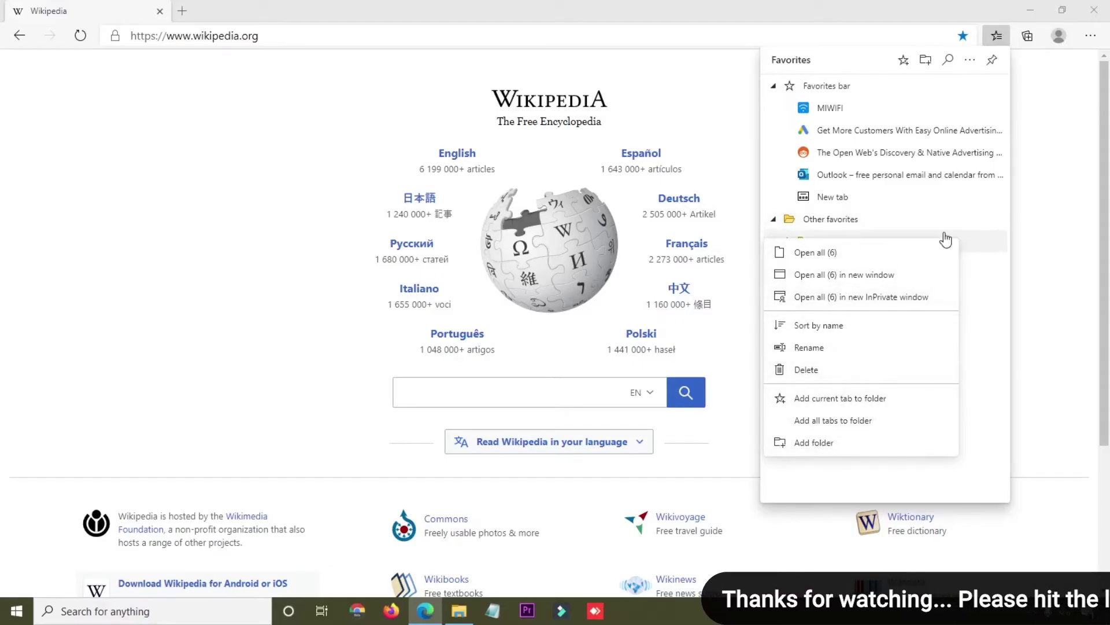
left_click(990, 245)
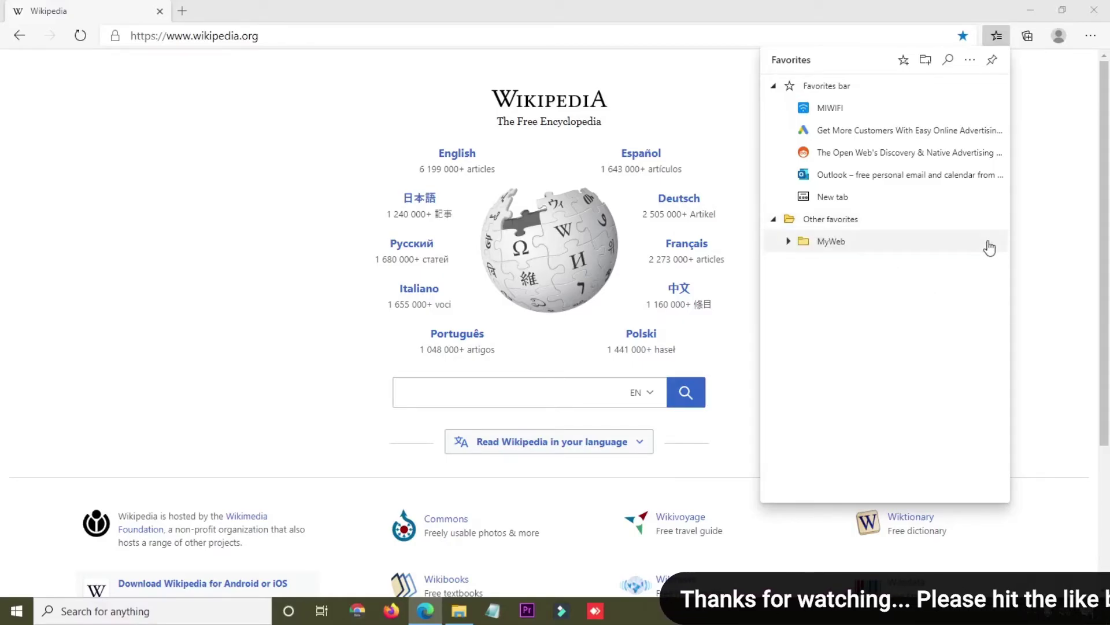
left_click(848, 253)
left_click(849, 252)
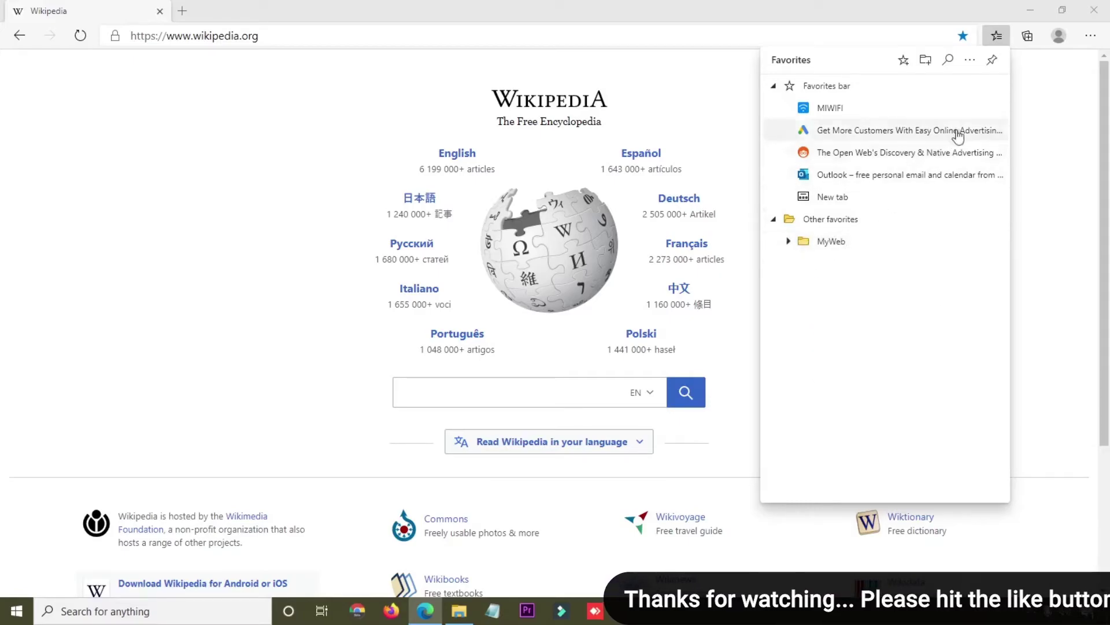
Use Export favorites from the favorites menu, saving to the Desktop with file name Bookmarks.
left_click(973, 67)
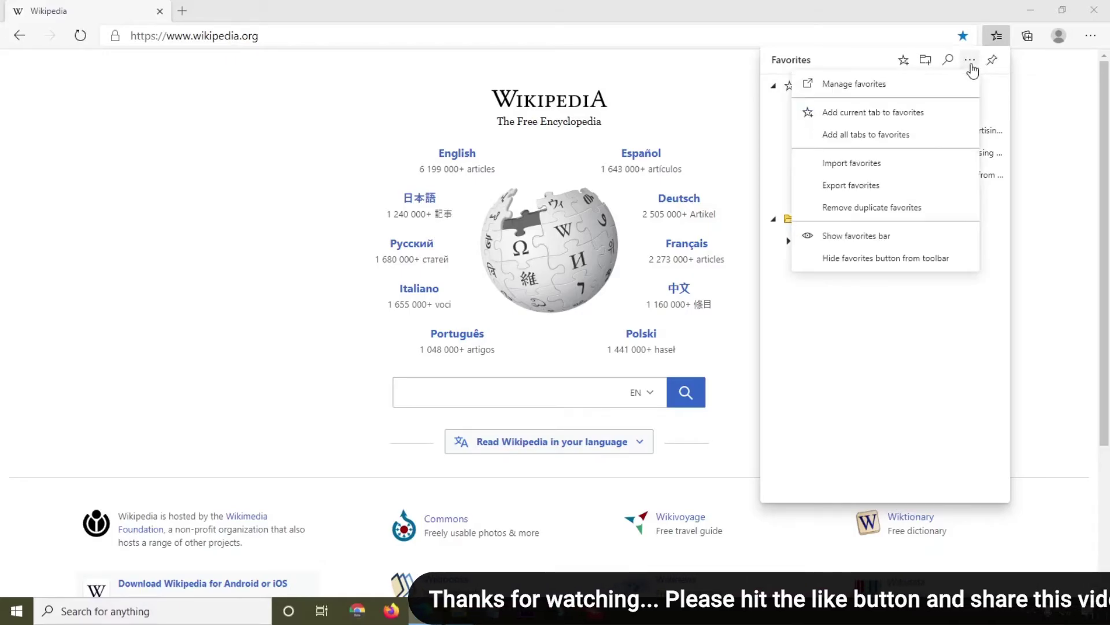
left_click(856, 186)
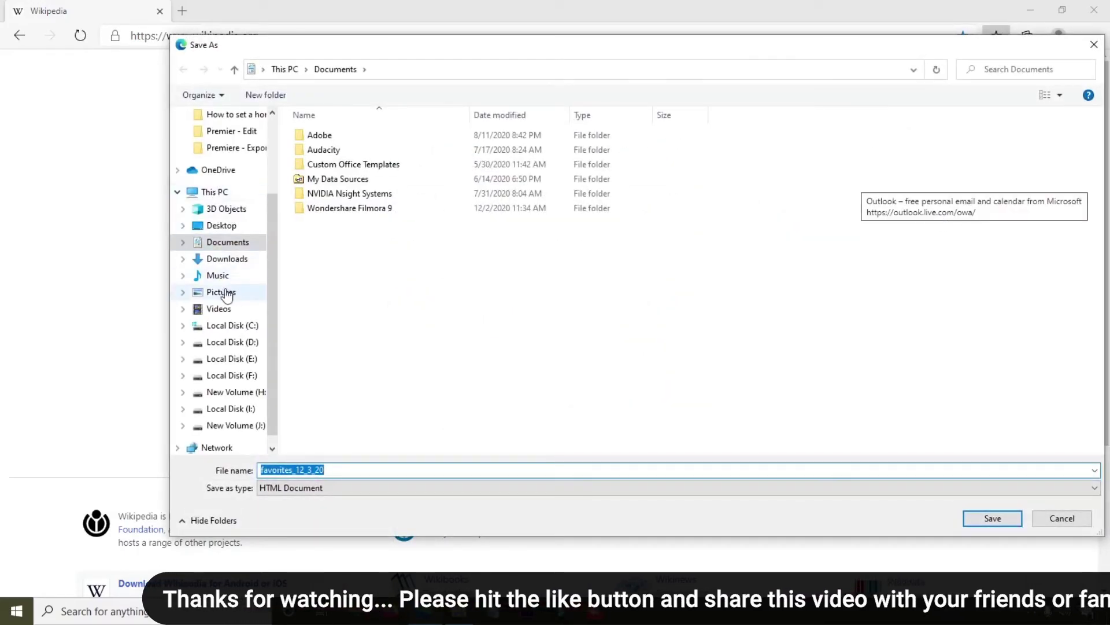
left_click(222, 227)
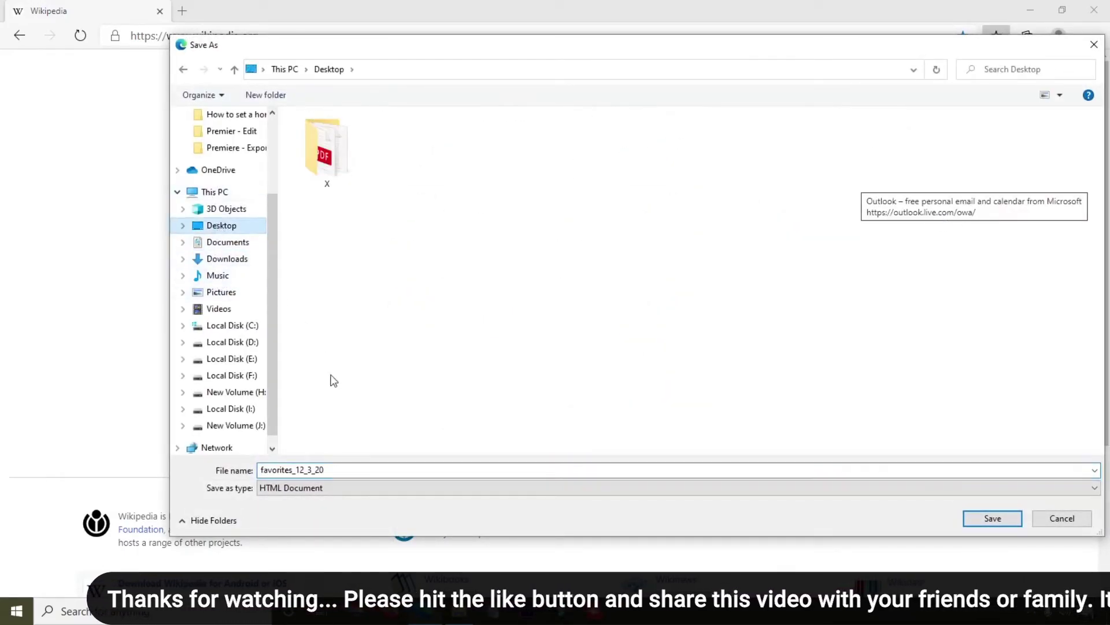
left_click(337, 470)
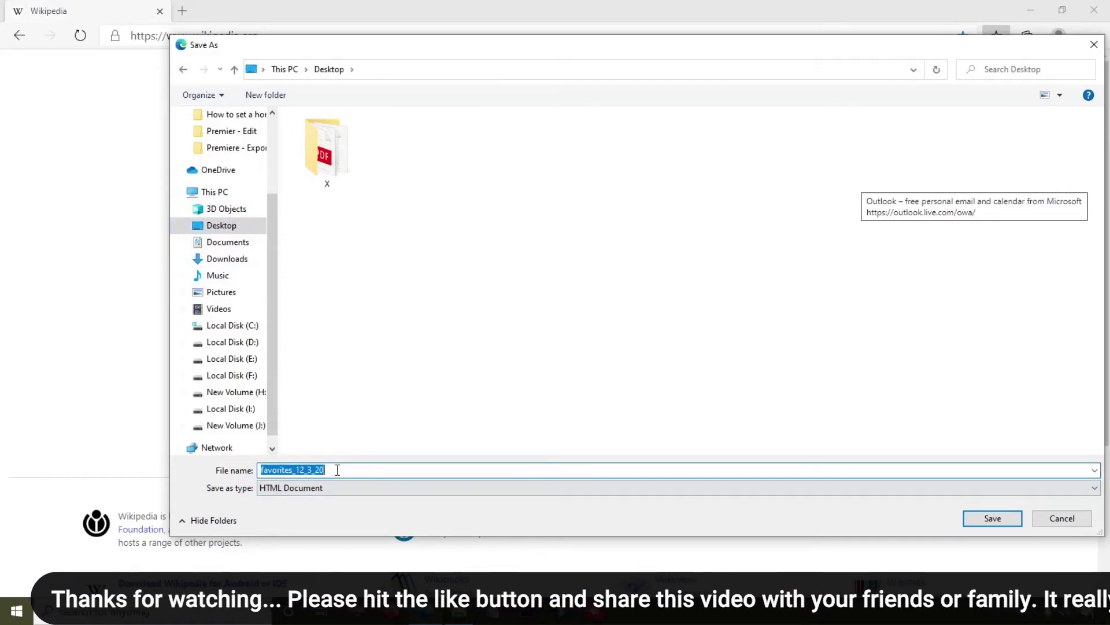
key("BackSpace")
type("Bookmars")
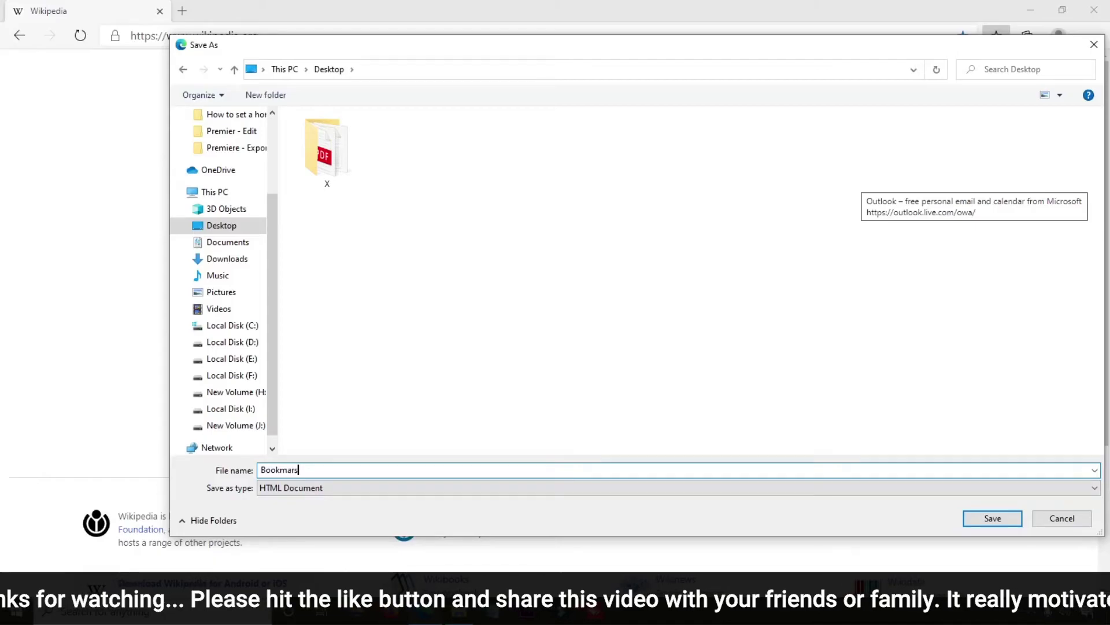
key("BackSpace")
type("ks")
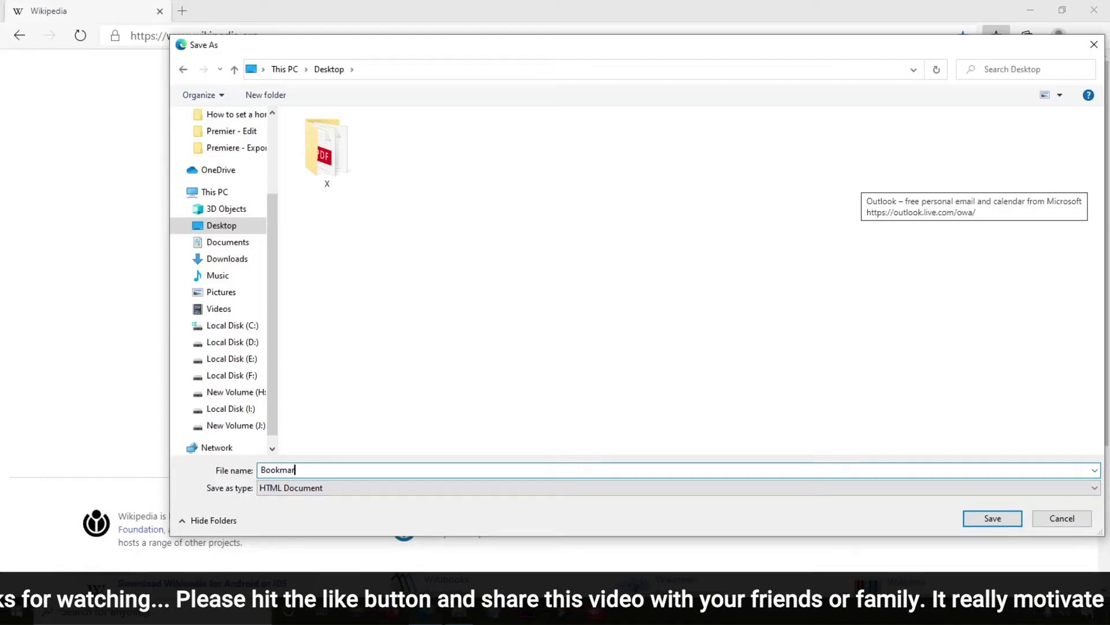
key("Return")
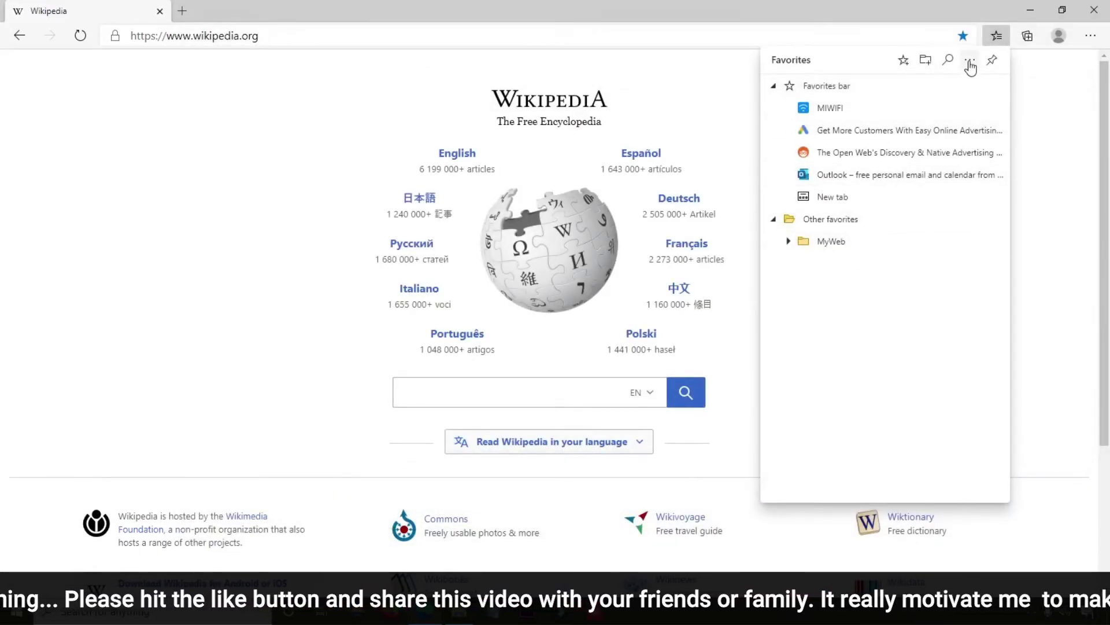
Minimise Edge and open Bookmarks.html from the desktop.
left_click(1030, 10)
left_click_drag(26, 96, 824, 168)
double_click(823, 166)
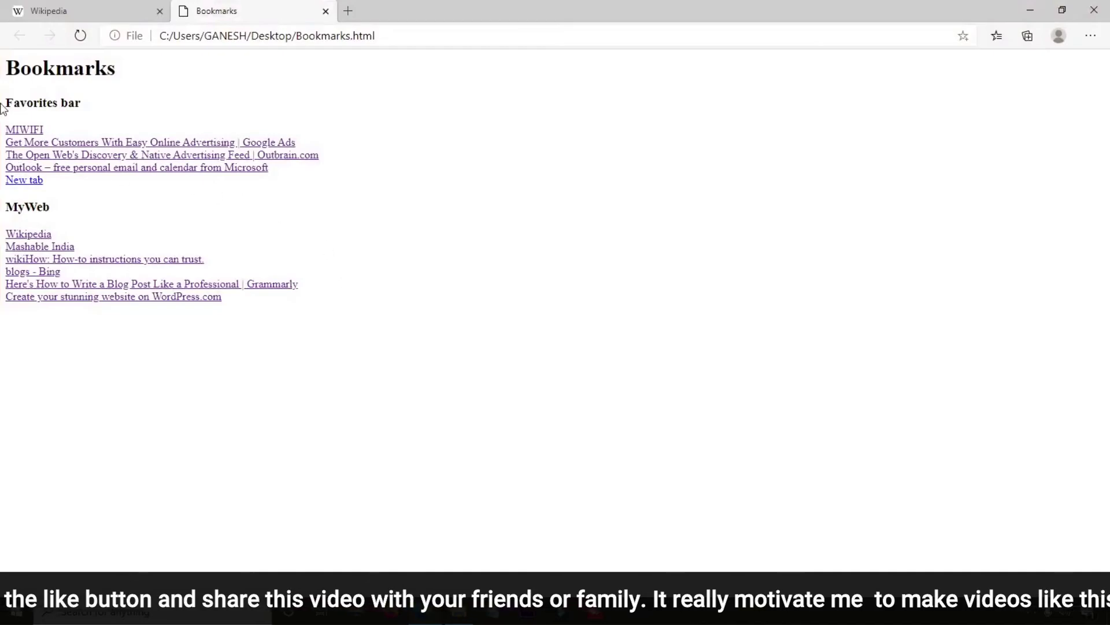
Check the Favorites bar and MyWeb headings and links, then close the Bookmarks tab.
left_click_drag(81, 102, 3, 99)
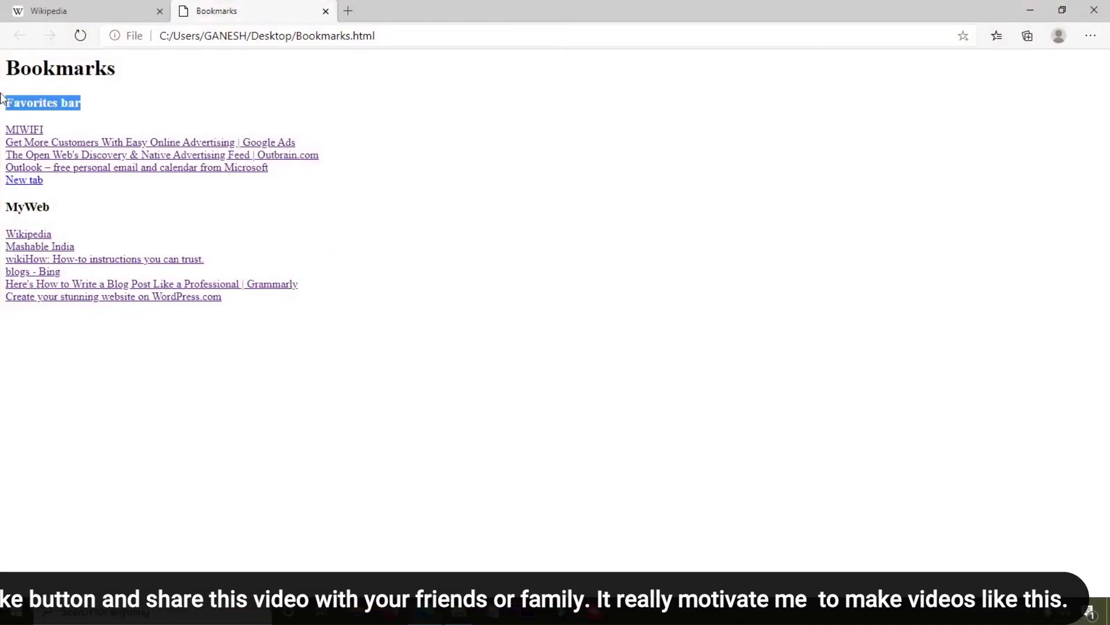
left_click(65, 213)
left_click_drag(51, 207, 2, 207)
left_click(218, 317)
left_click_drag(242, 308, 8, 230)
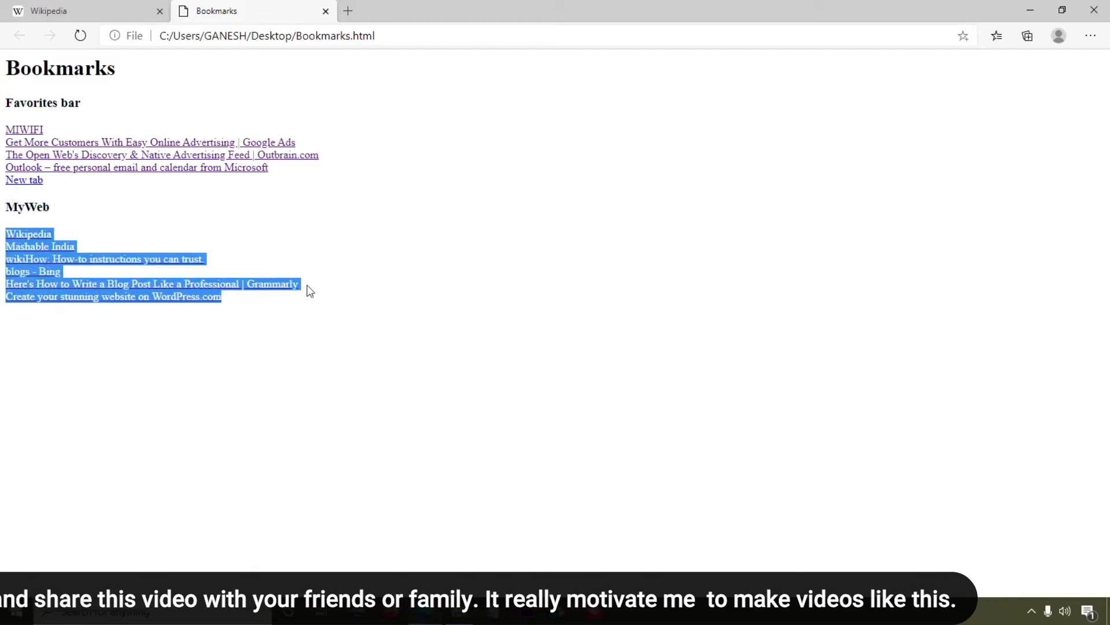
left_click(599, 246)
left_click(326, 11)
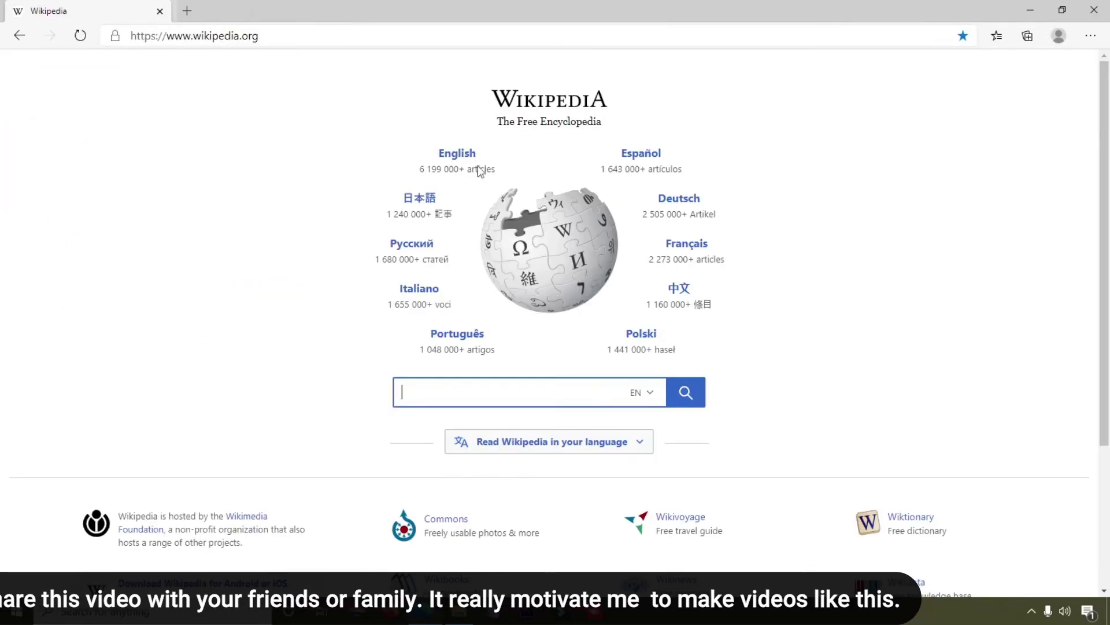